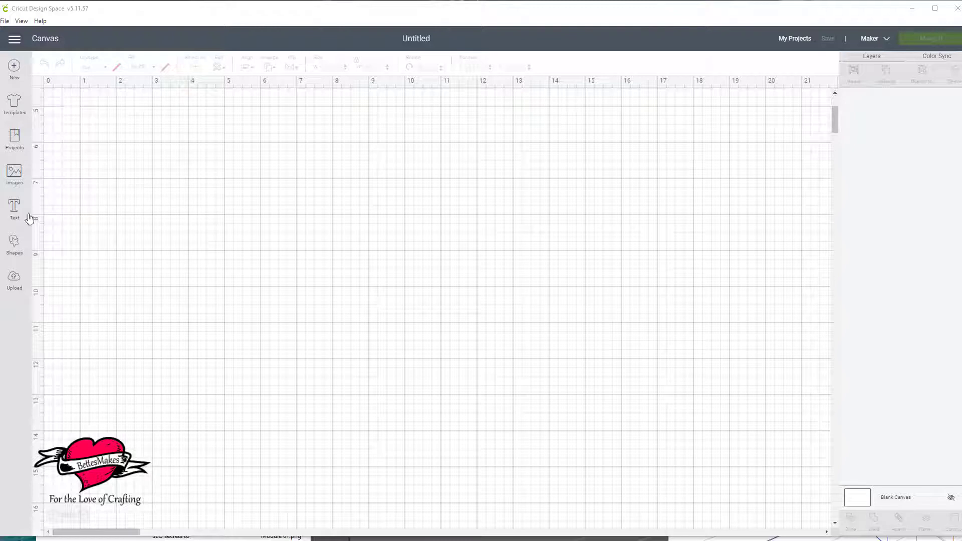
# Step: Add a text object reading "Hello" to the canvas
pyautogui.click(14, 210)
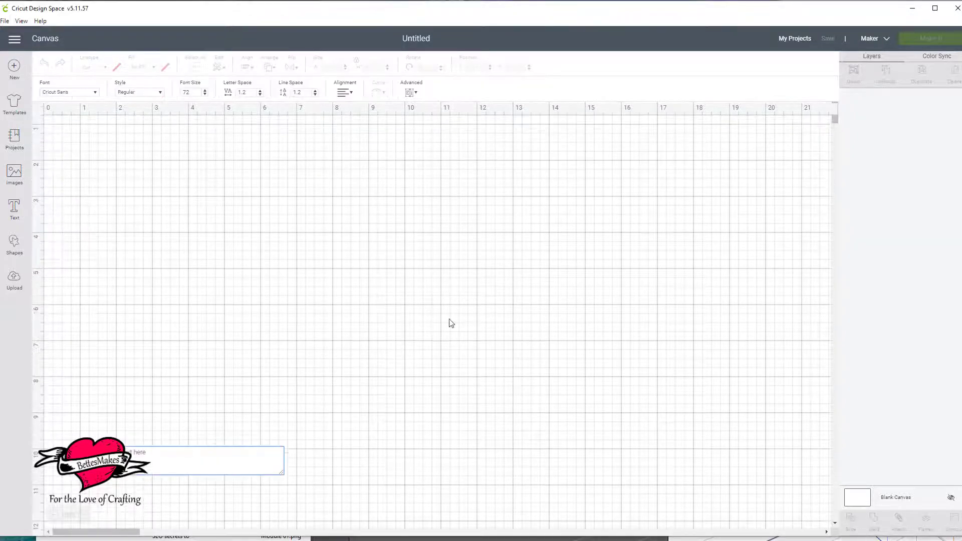
pyautogui.write('Hello')
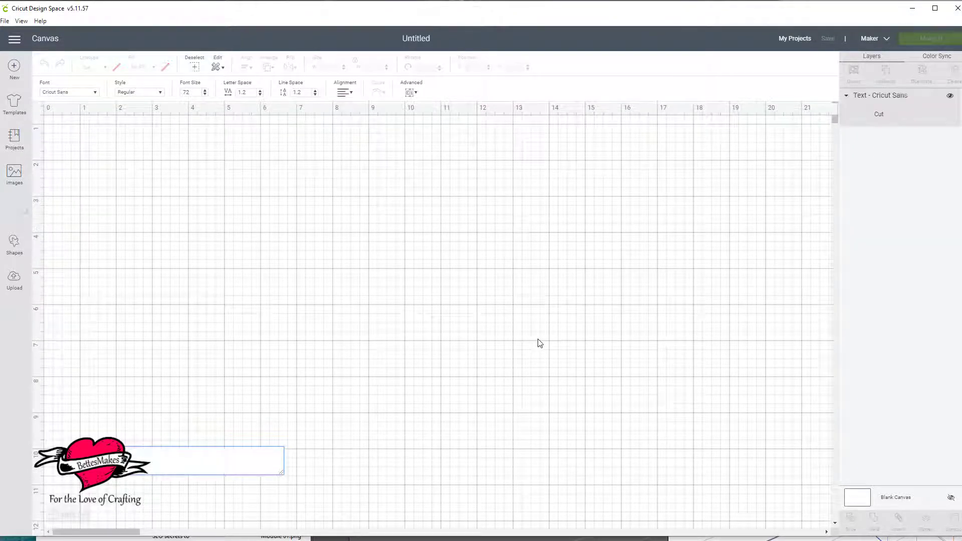
pyautogui.press('Return')
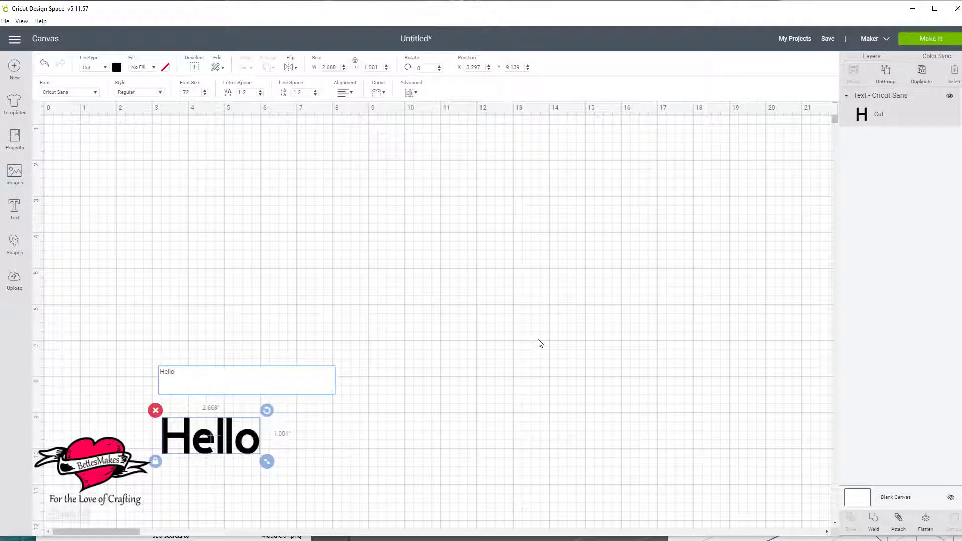
# Step: Move the Hello text near the canvas origin and enlarge it proportionally to about 10.5 inches wide
pyautogui.click(210, 440)
pyautogui.moveTo(210, 440); pyautogui.dragTo(125, 148)
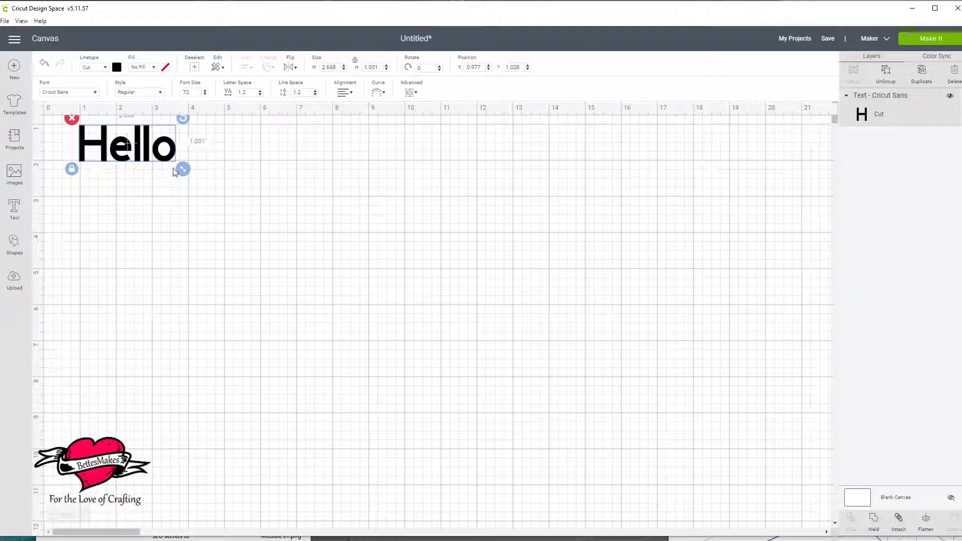
pyautogui.moveTo(182, 170); pyautogui.dragTo(466, 476)
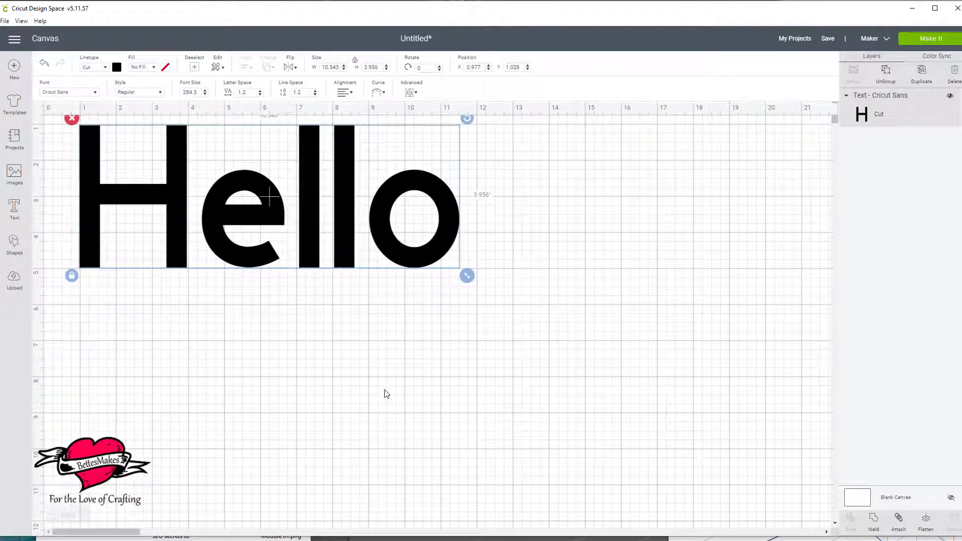
pyautogui.click(326, 298)
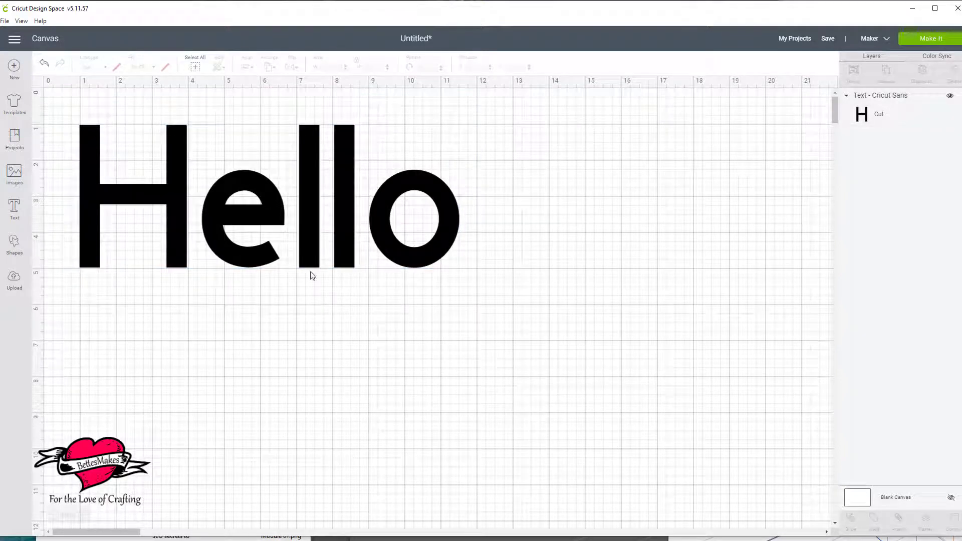
# Step: Duplicate the Hello text and place the copy below the original
pyautogui.click(175, 196)
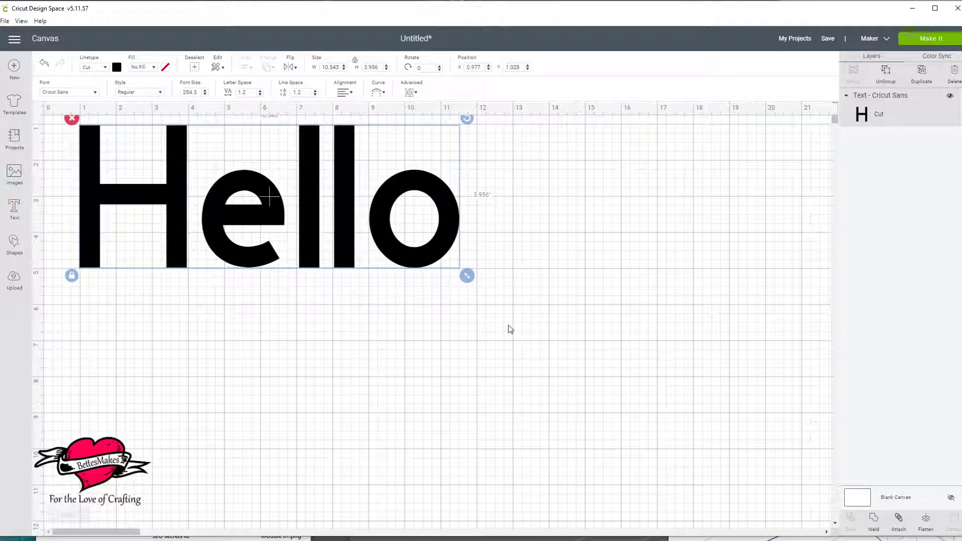
pyautogui.click(921, 75)
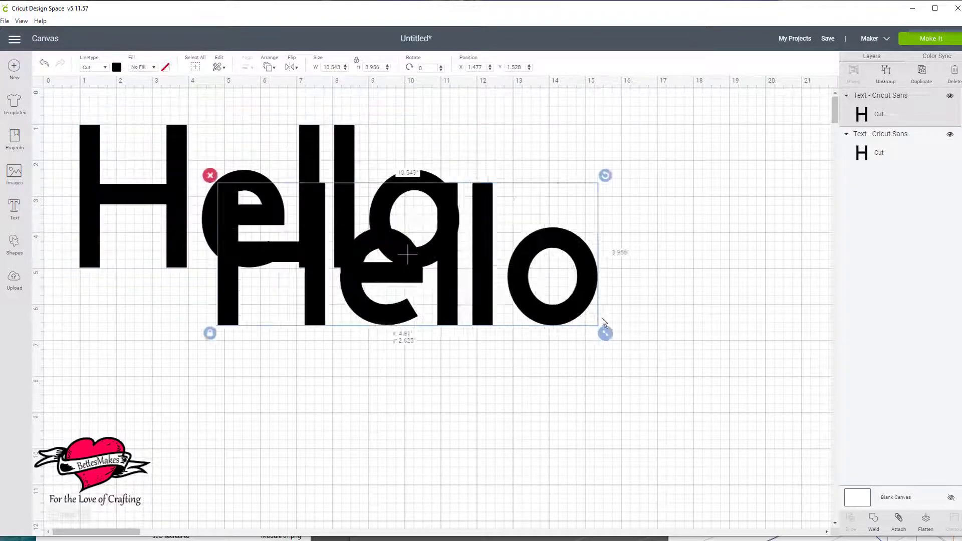
pyautogui.moveTo(603, 321); pyautogui.dragTo(816, 450)
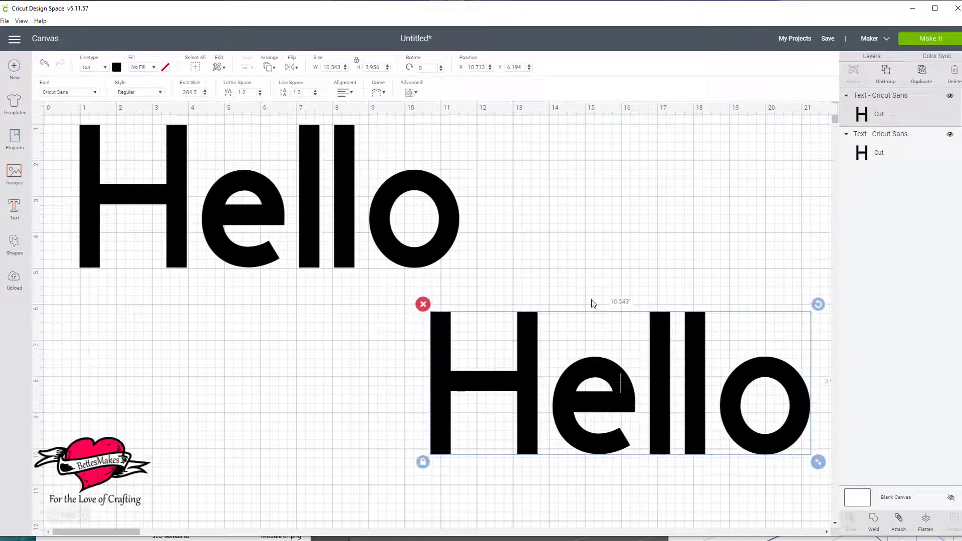
pyautogui.click(354, 353)
pyautogui.click(474, 386)
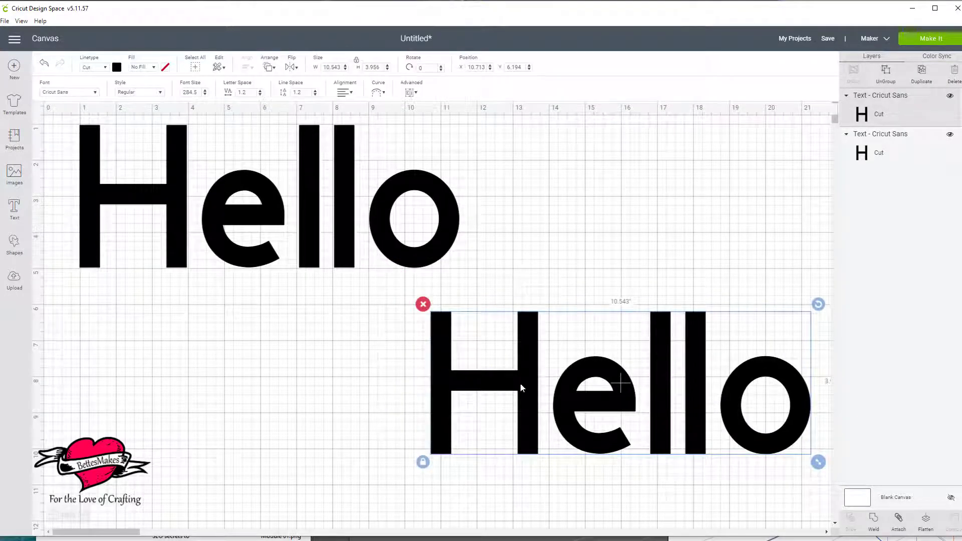
pyautogui.moveTo(521, 383); pyautogui.dragTo(242, 394)
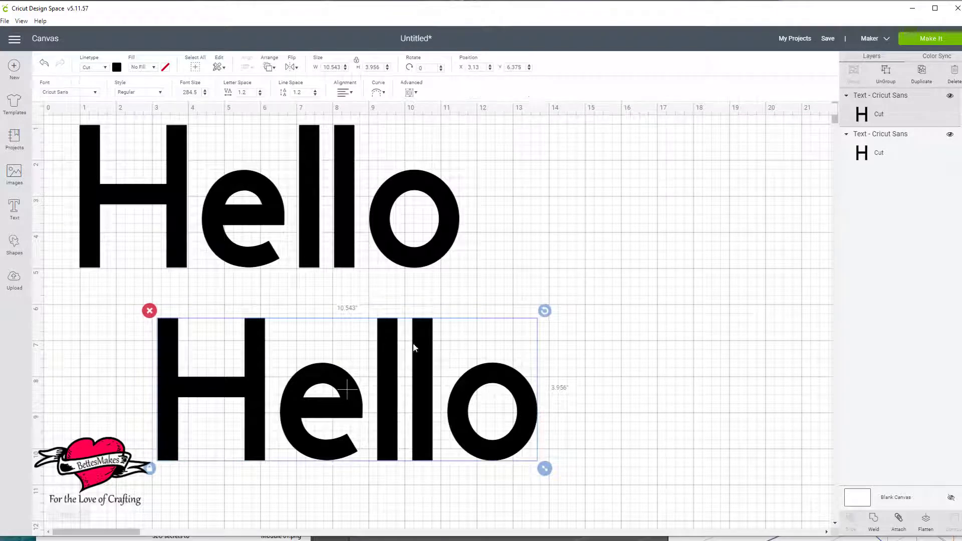
# Step: Ungroup the lower Hello copy into single letters and move its "ello" letters away from the H
pyautogui.click(888, 75)
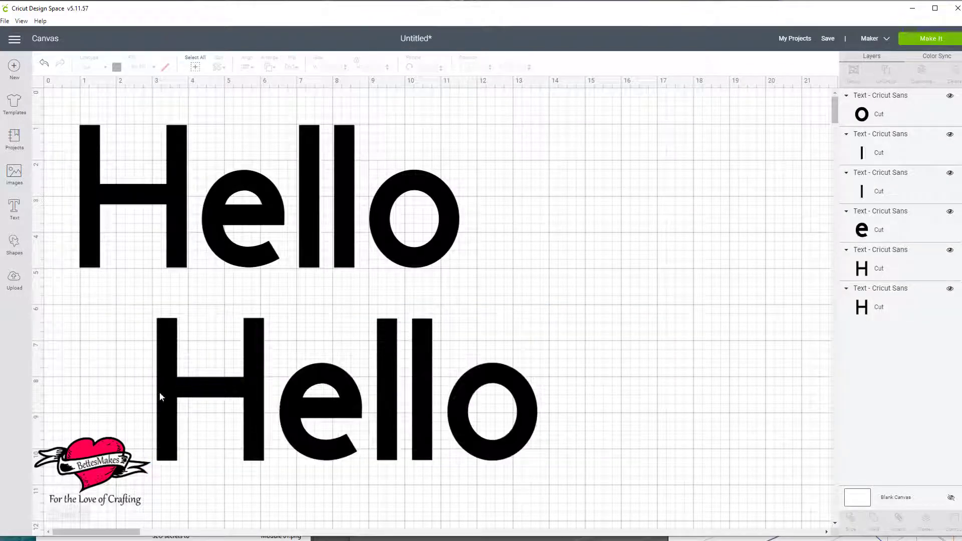
pyautogui.moveTo(301, 325); pyautogui.dragTo(792, 247)
# Step: Change the material color of the original Hello text to red
pyautogui.click(311, 178)
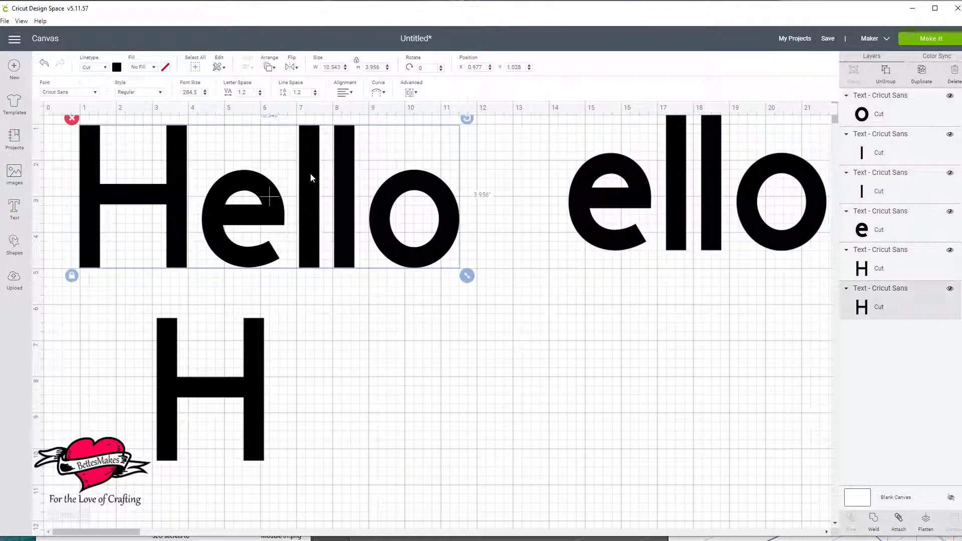
pyautogui.click(117, 67)
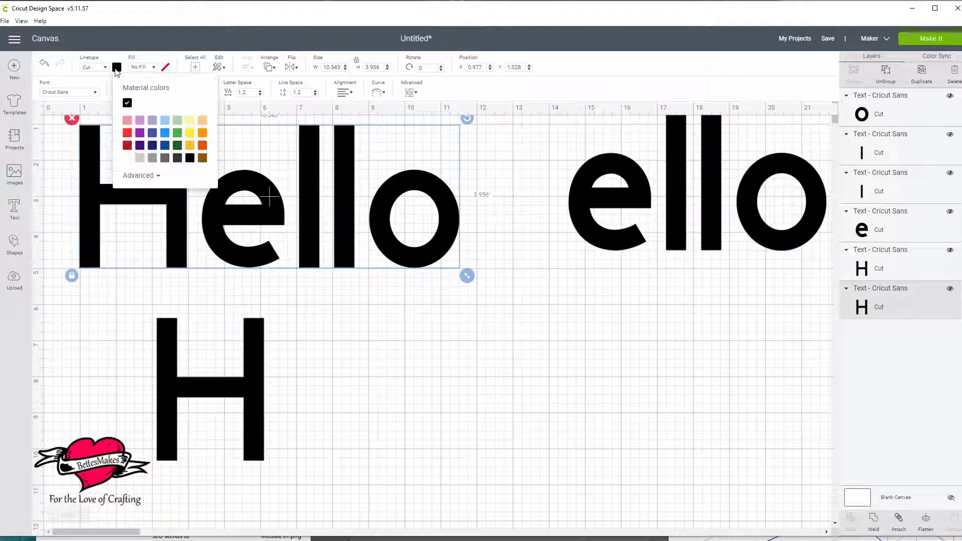
pyautogui.click(126, 133)
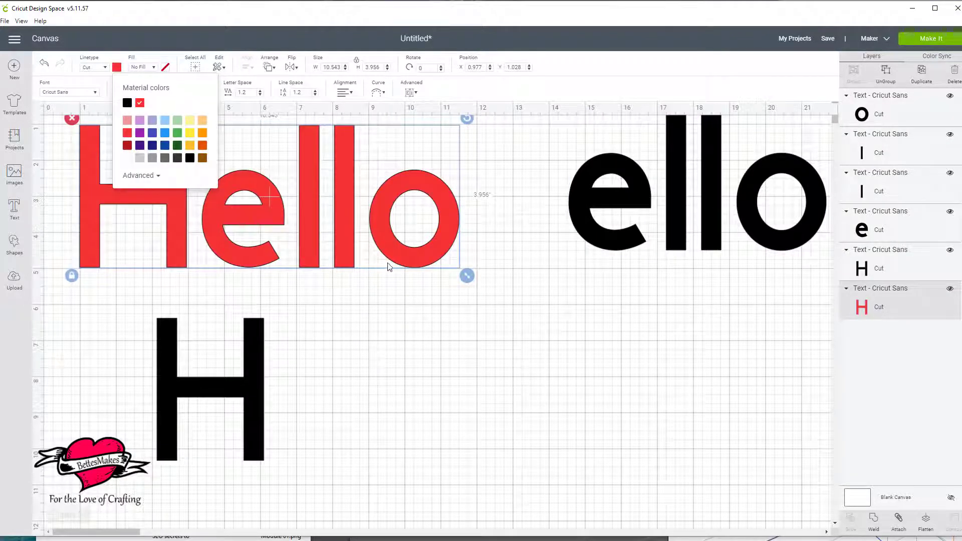
# Step: Move the separate black H directly over the H of the red Hello
pyautogui.click(250, 392)
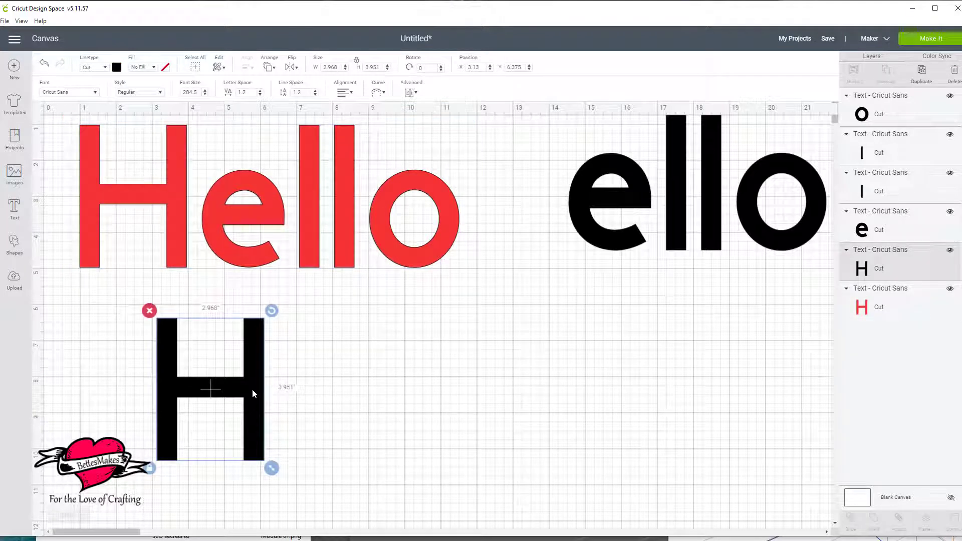
pyautogui.moveTo(253, 394); pyautogui.dragTo(176, 202)
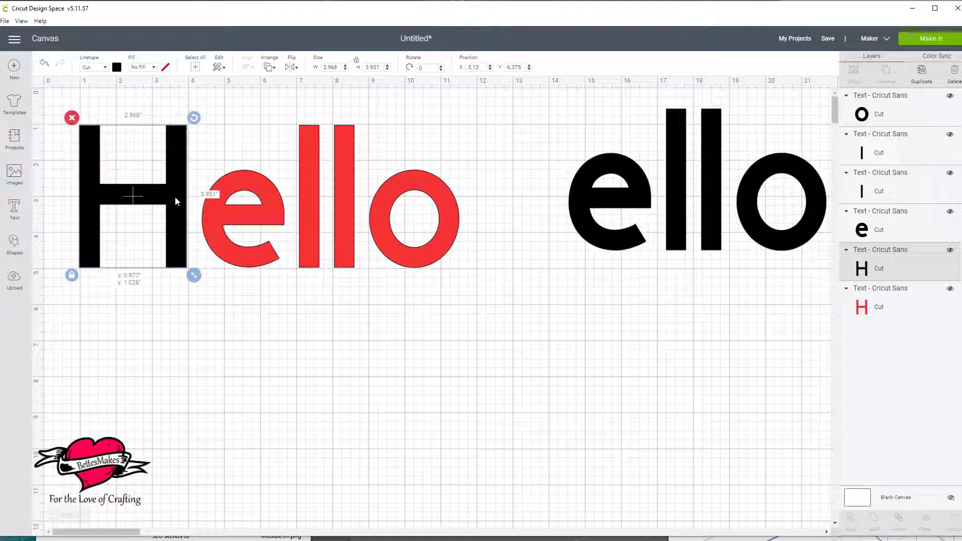
pyautogui.moveTo(175, 197); pyautogui.dragTo(176, 197)
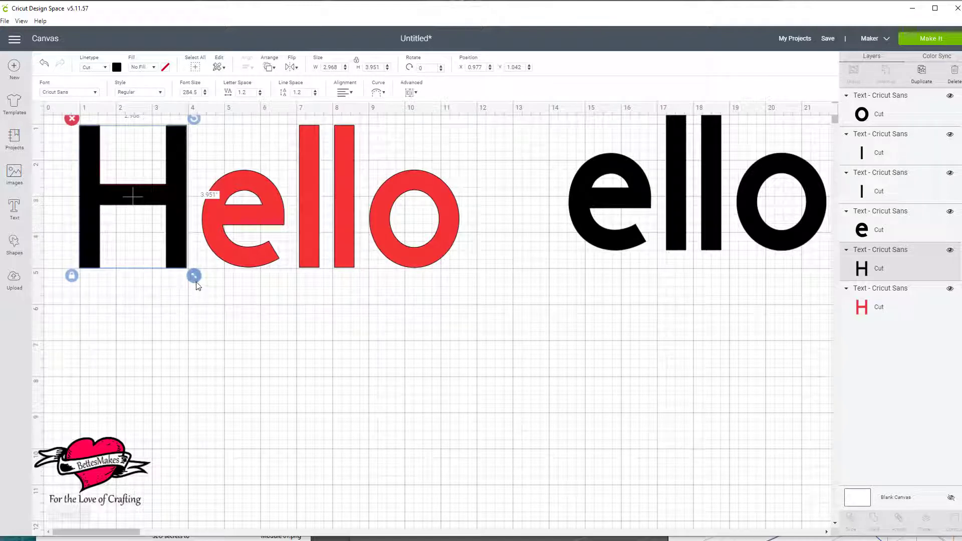
# Step: Shrink the black H proportionally to about 2.49 by 3.31 inches and align its left leg and crossbar inside the red H
pyautogui.moveTo(196, 282); pyautogui.dragTo(190, 271)
pyautogui.moveTo(145, 196); pyautogui.dragTo(164, 194)
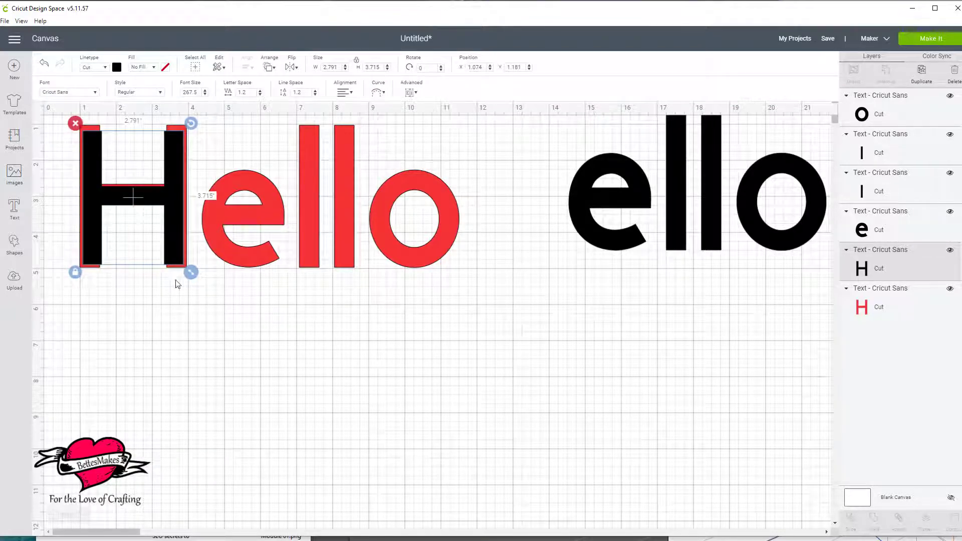
pyautogui.moveTo(192, 273); pyautogui.dragTo(162, 261)
pyautogui.moveTo(90, 214); pyautogui.dragTo(87, 220)
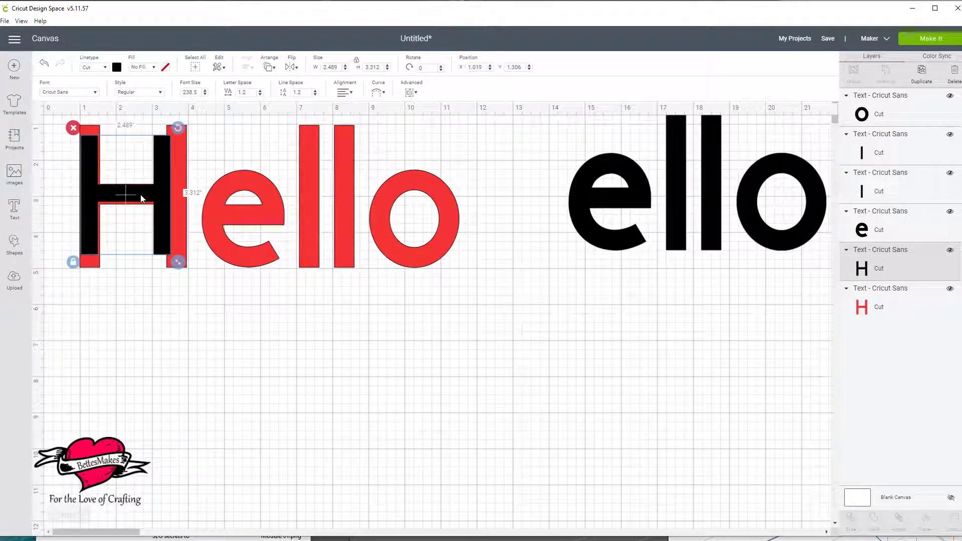
pyautogui.press('Down')
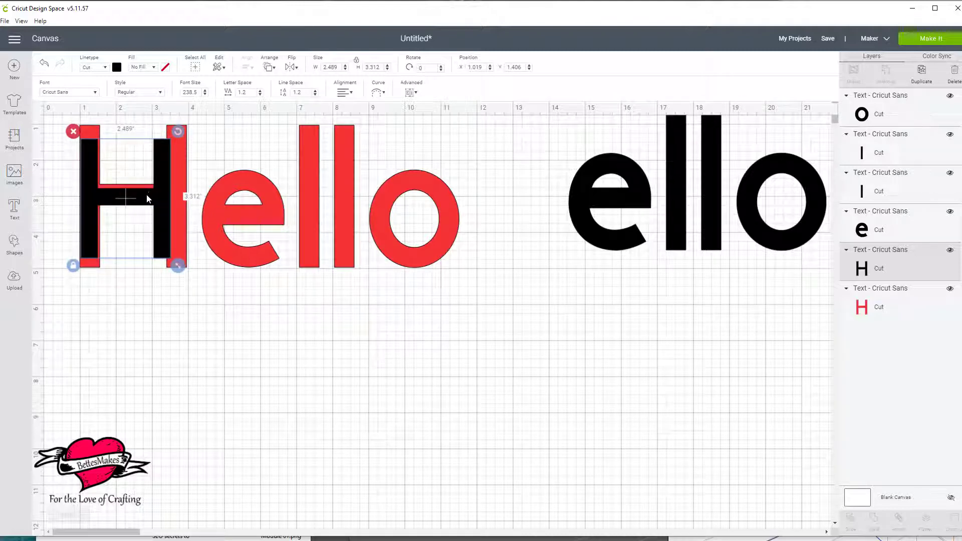
pyautogui.moveTo(147, 195); pyautogui.dragTo(145, 192)
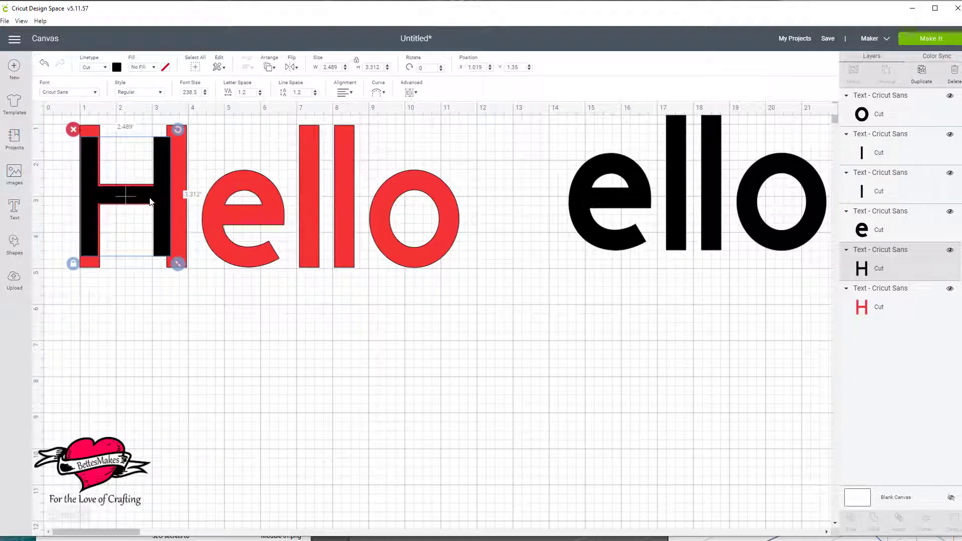
# Step: Fine-tune the black H's position over the red H to about X 1.03, Y 1.33
pyautogui.moveTo(75, 523)
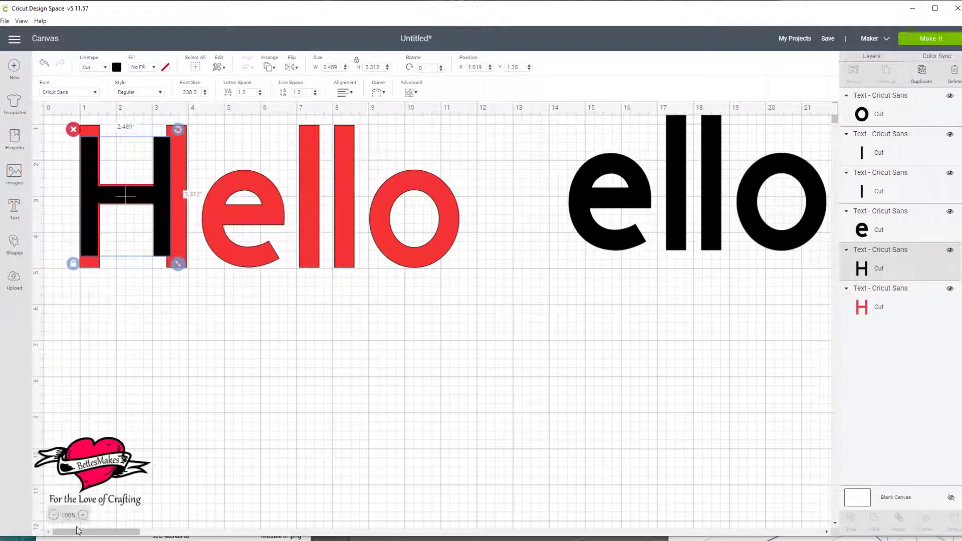
pyautogui.click(83, 516)
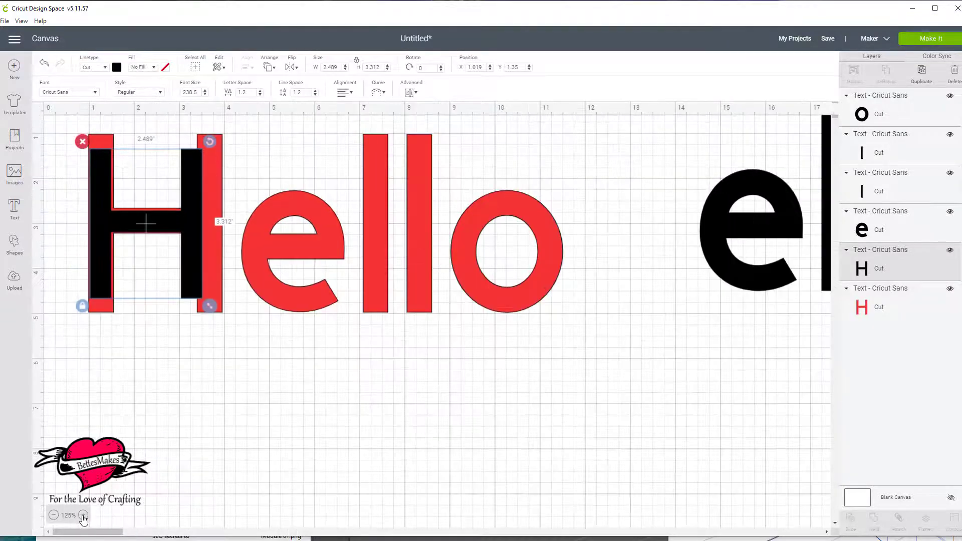
pyautogui.click(84, 516)
pyautogui.click(83, 516)
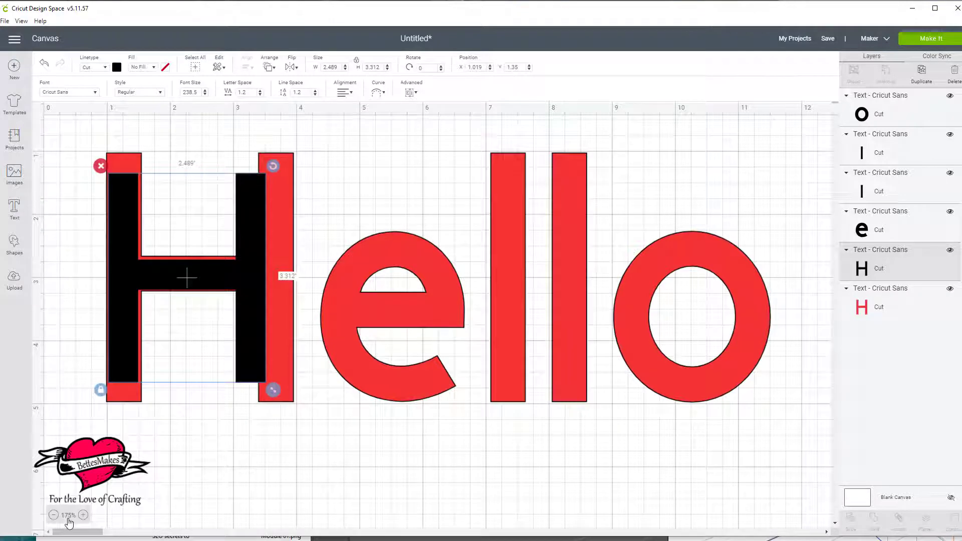
pyautogui.moveTo(212, 278); pyautogui.dragTo(213, 276)
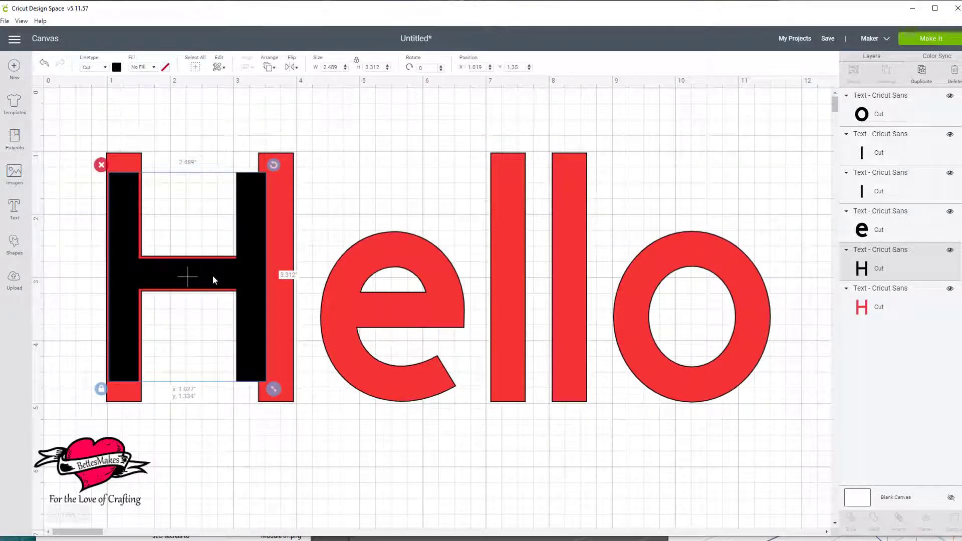
pyautogui.moveTo(213, 275); pyautogui.dragTo(213, 276)
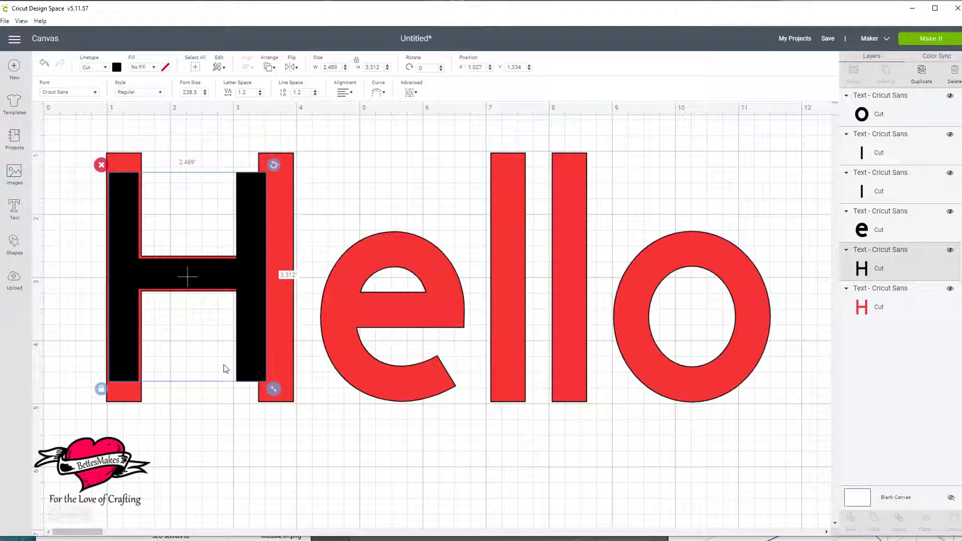
# Step: Try to stretch the black H to about 2.77 inches wide with its proportions unlocked, and undo it
pyautogui.click(101, 389)
pyautogui.moveTo(269, 393); pyautogui.dragTo(291, 389)
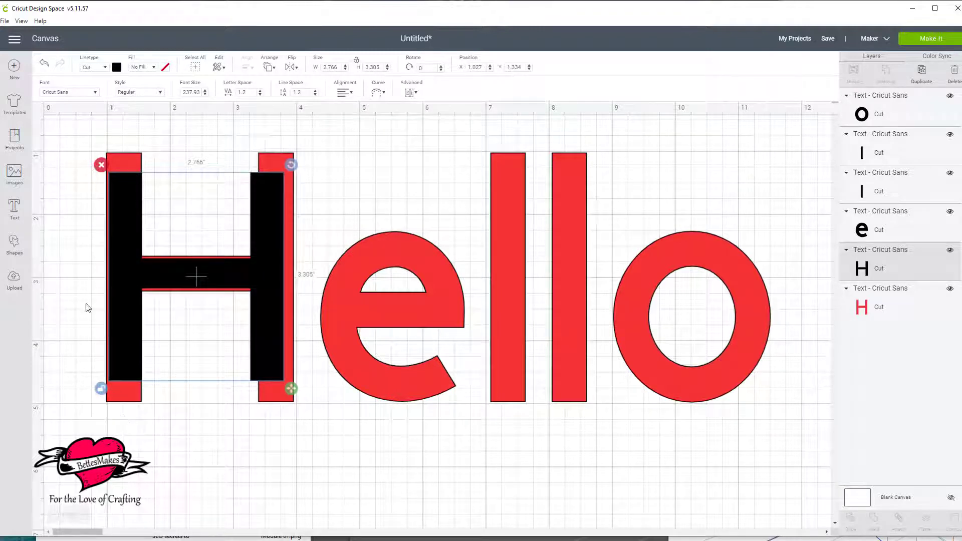
pyautogui.click(43, 66)
pyautogui.click(44, 66)
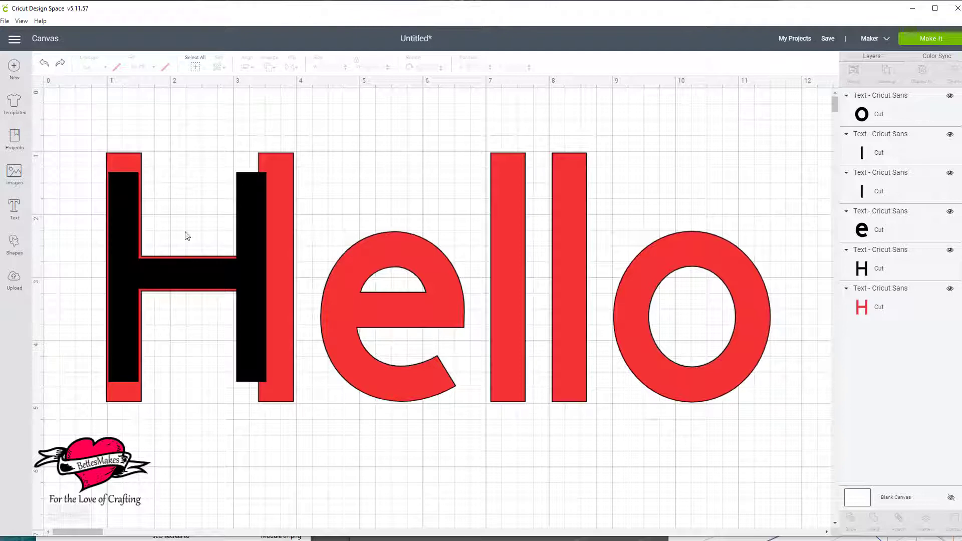
# Step: Change the material color of the black H to light green
pyautogui.click(252, 220)
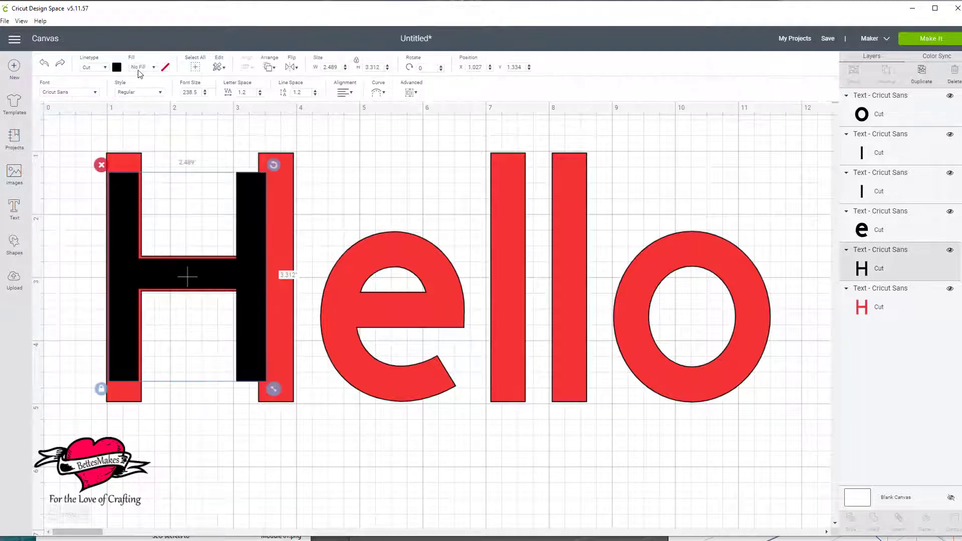
pyautogui.click(117, 69)
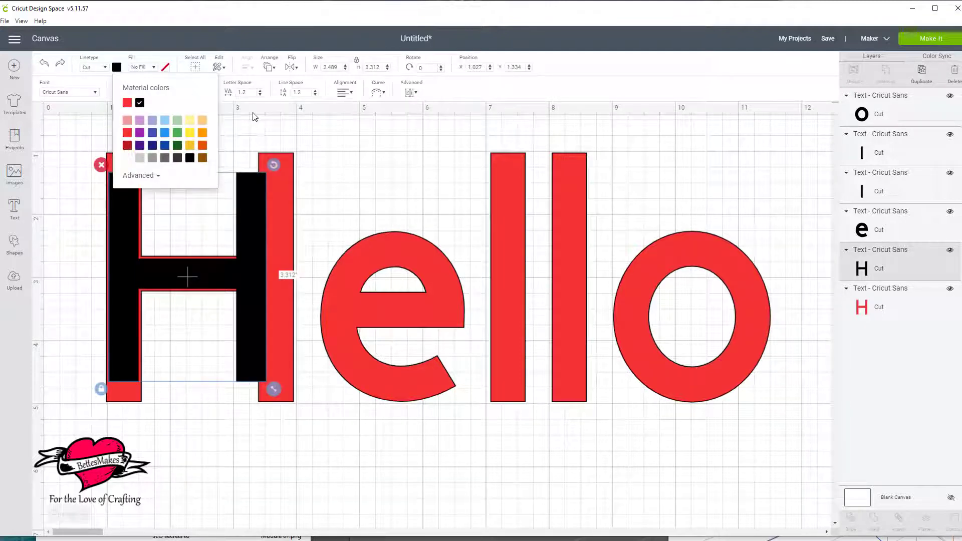
pyautogui.click(178, 120)
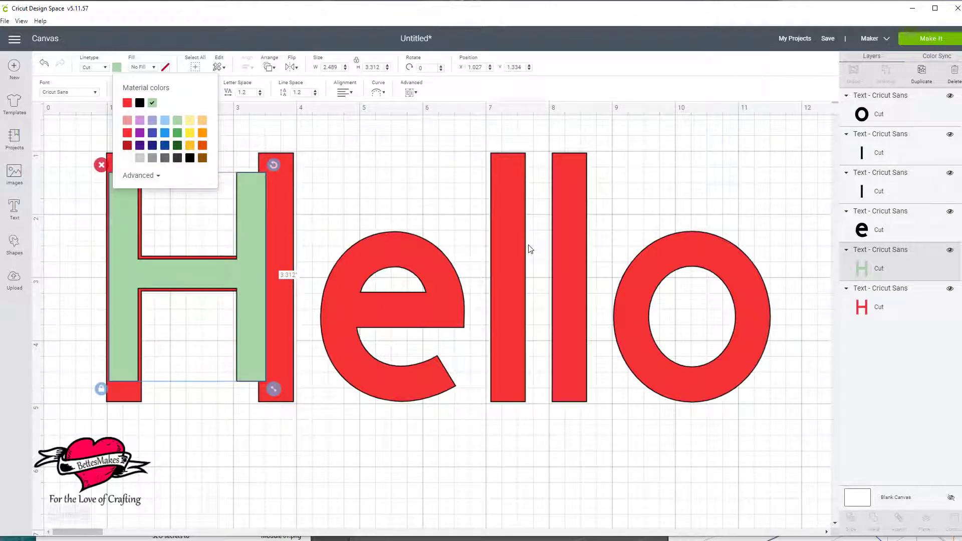
# Step: Move the green H off the red text to the empty area below it, at about X 2.0, Y 5.6
pyautogui.scroll(-4, 527, 248)
pyautogui.moveTo(251, 197); pyautogui.dragTo(354, 447)
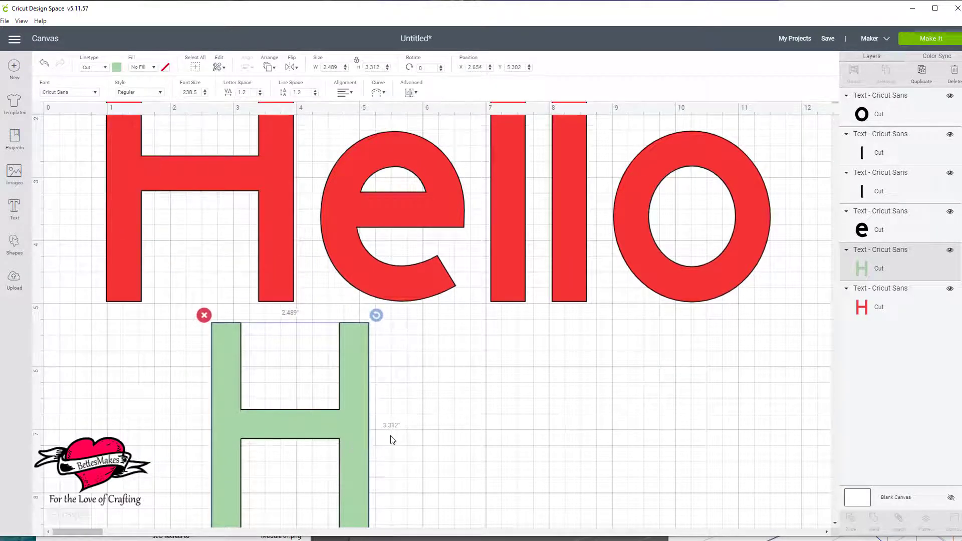
pyautogui.scroll(-4, 354, 446)
pyautogui.moveTo(354, 331); pyautogui.dragTo(315, 343)
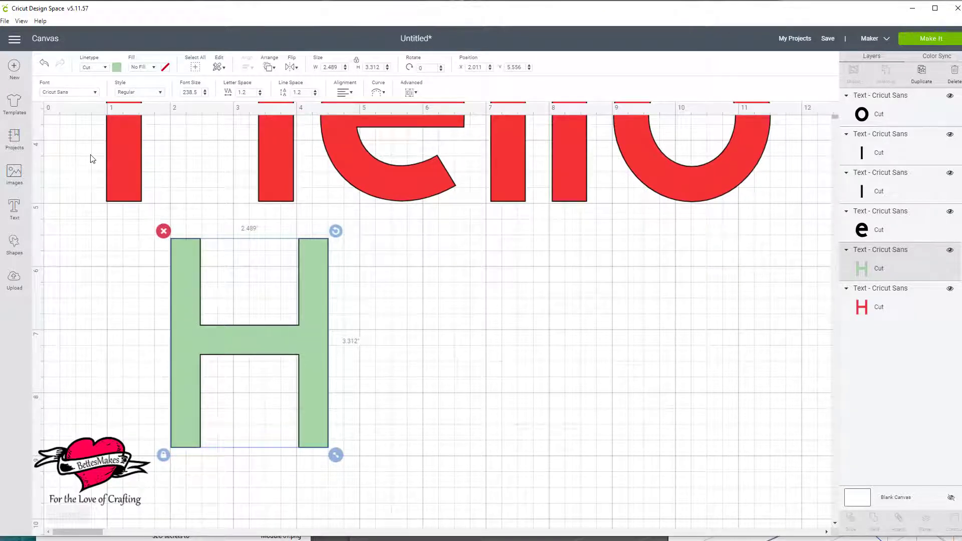
pyautogui.scroll(4, 395, 250)
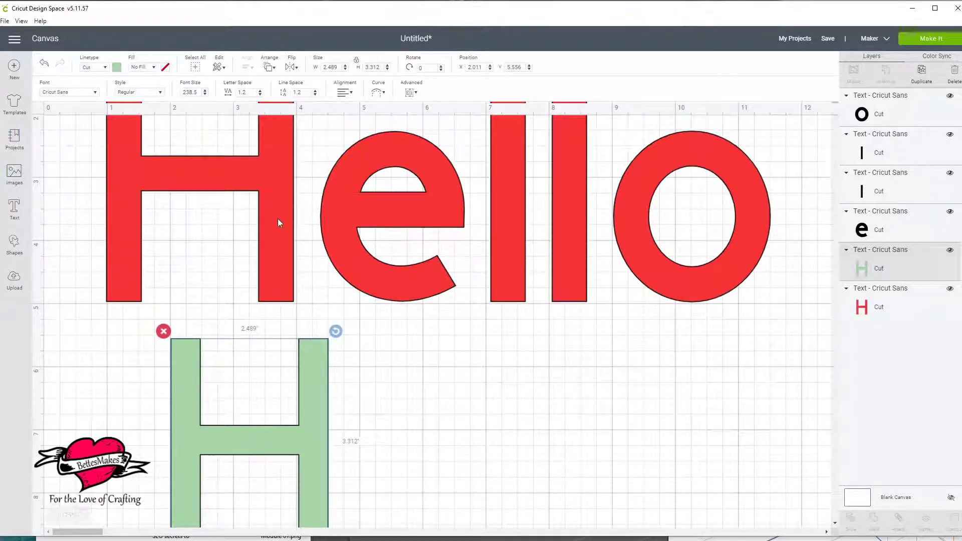
# Step: Duplicate the green H and place the copy beside the original at about X 5.84, Y 5.50
pyautogui.click(453, 435)
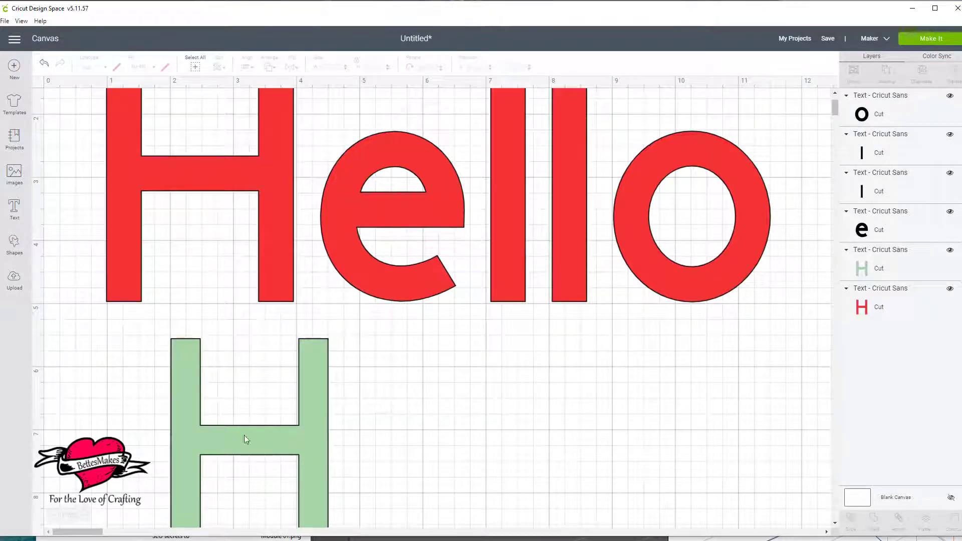
pyautogui.click(314, 438)
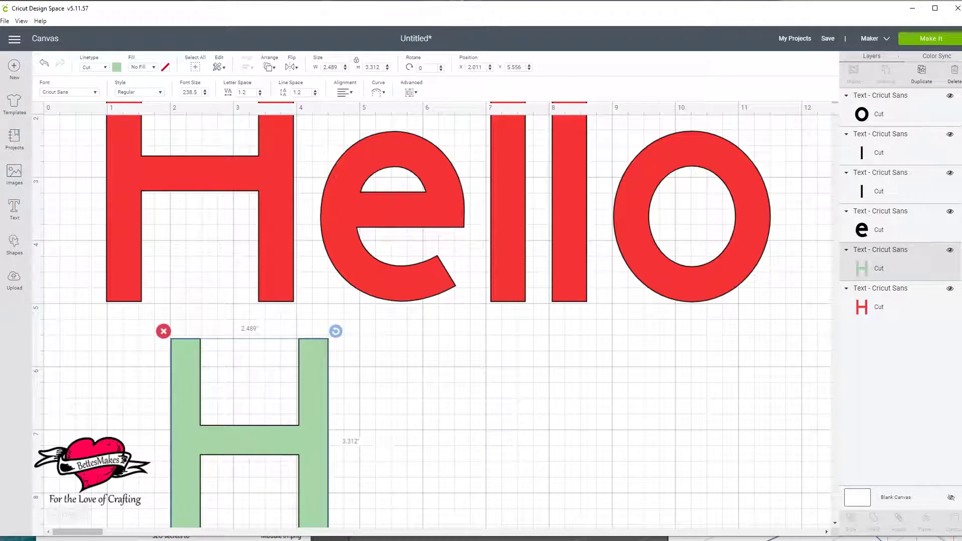
pyautogui.click(921, 70)
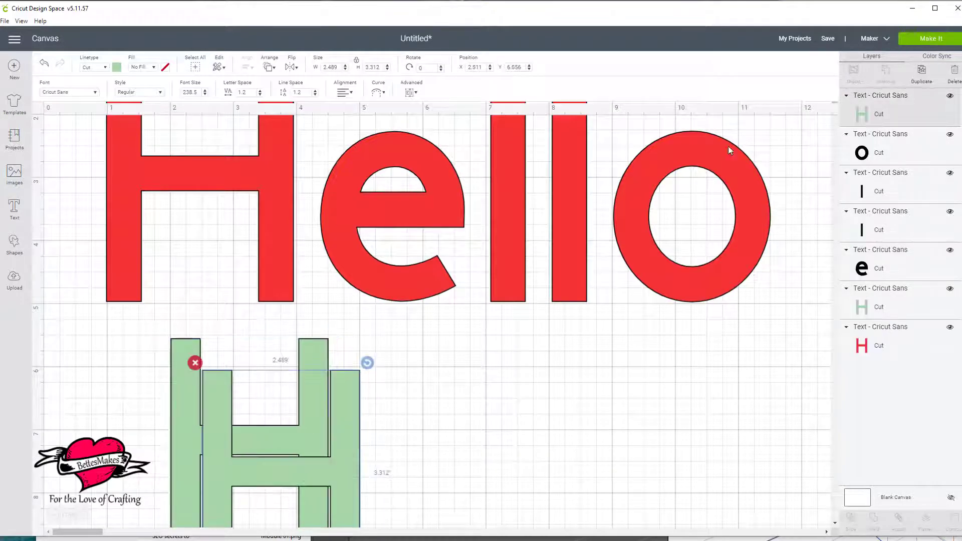
pyautogui.moveTo(348, 440); pyautogui.dragTo(560, 408)
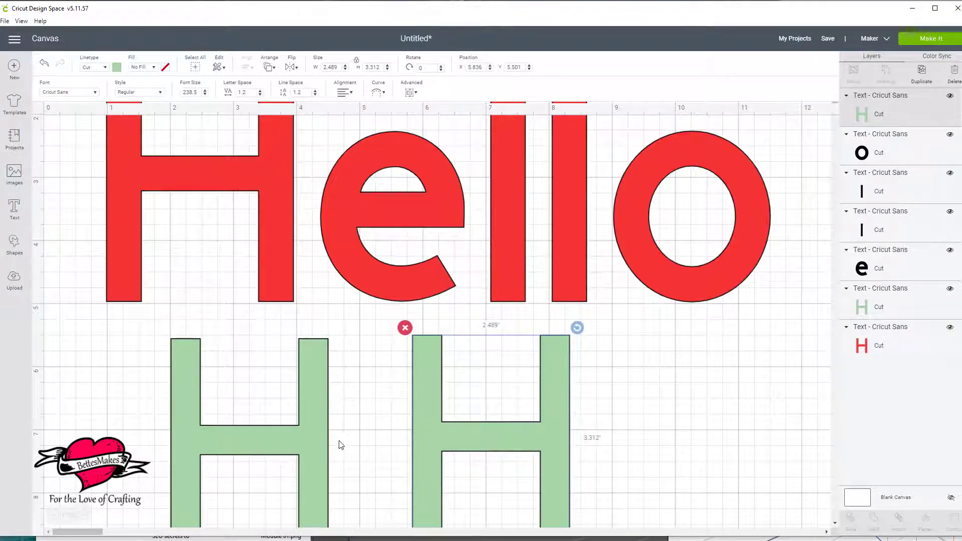
pyautogui.scroll(-3, 341, 445)
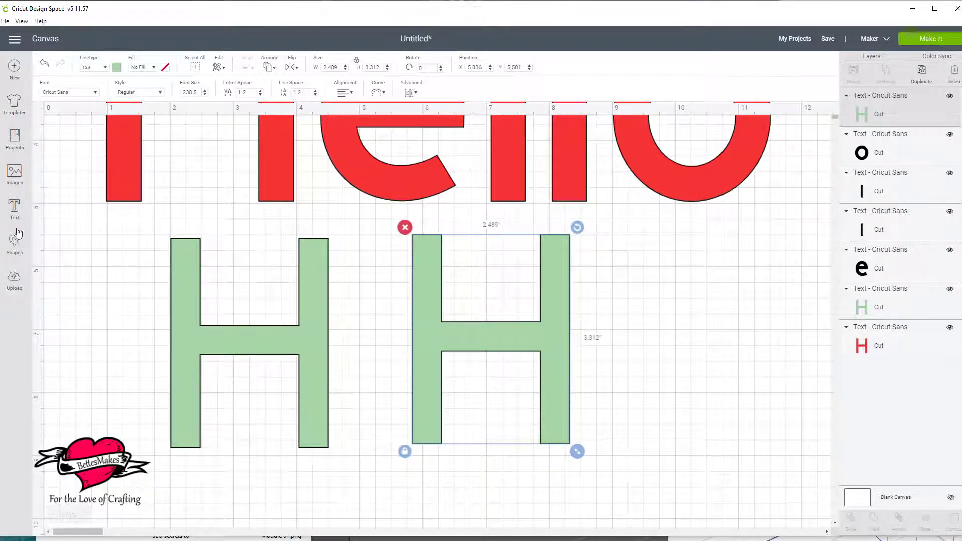
# Step: Insert a square, stretch it unlocked to about 1.37 by 3.60 inches, and place it over the first green H's right leg
pyautogui.click(14, 246)
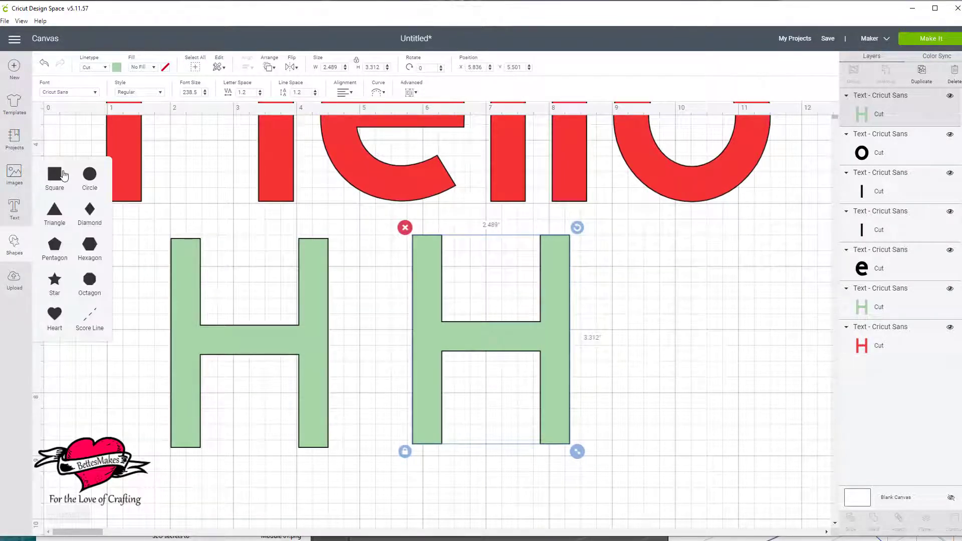
pyautogui.click(55, 176)
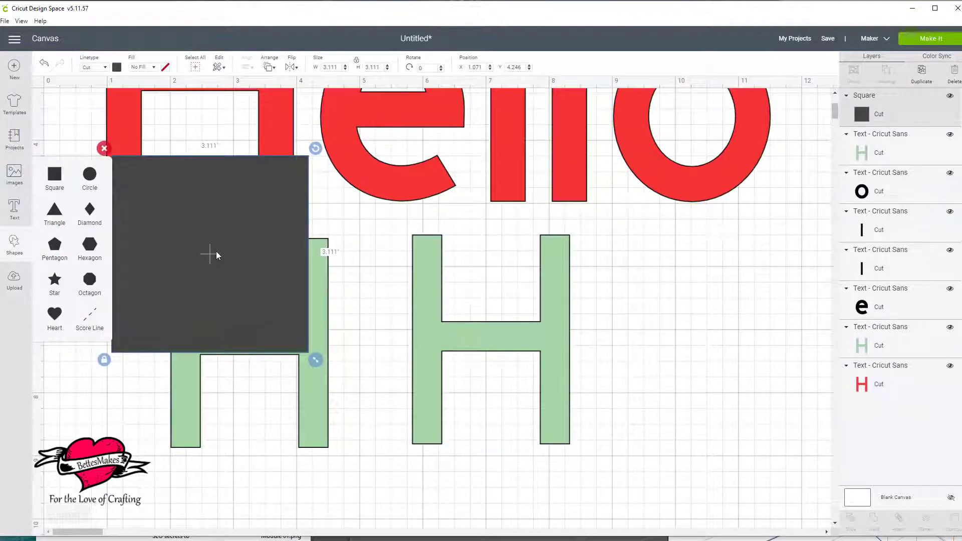
pyautogui.click(104, 360)
pyautogui.moveTo(315, 361); pyautogui.dragTo(208, 401)
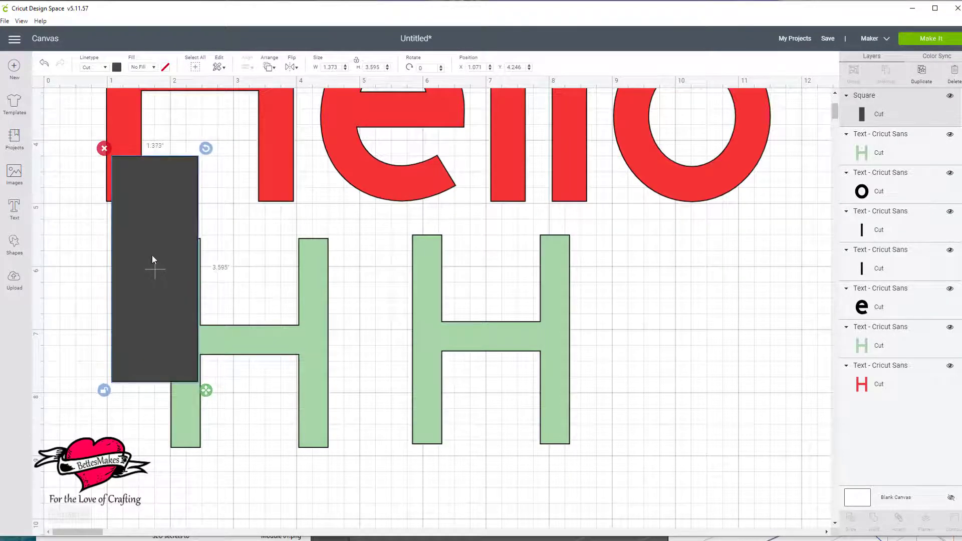
pyautogui.moveTo(153, 264); pyautogui.dragTo(339, 325)
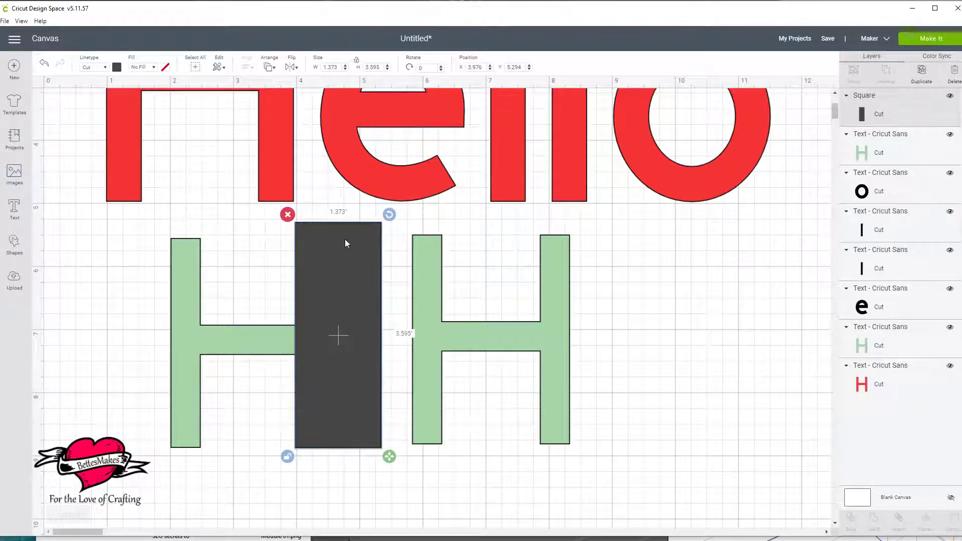
# Step: Slice the first green H with the dark rectangle and pull its left part away to about X 0.97, Y 5.53
pyautogui.click(116, 313)
pyautogui.moveTo(91, 337); pyautogui.dragTo(350, 404)
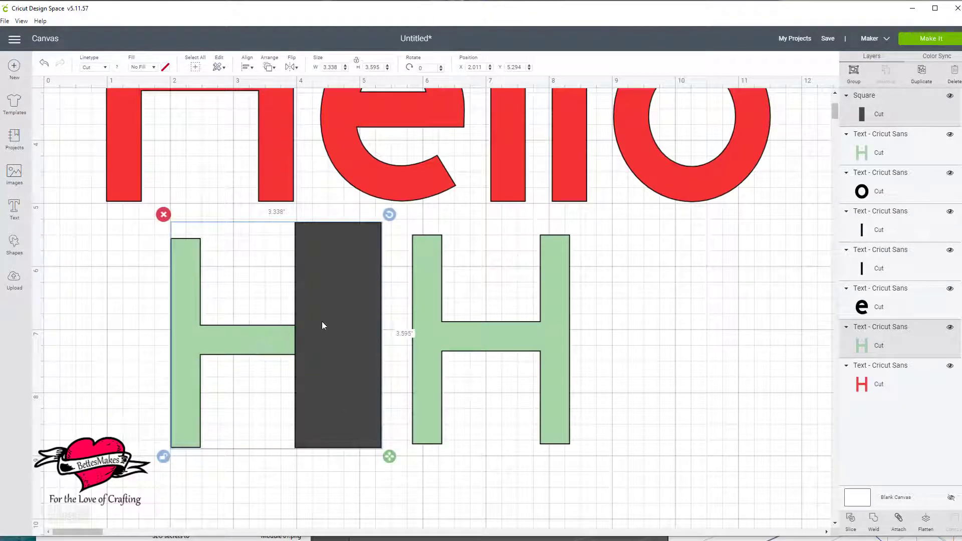
pyautogui.click(852, 519)
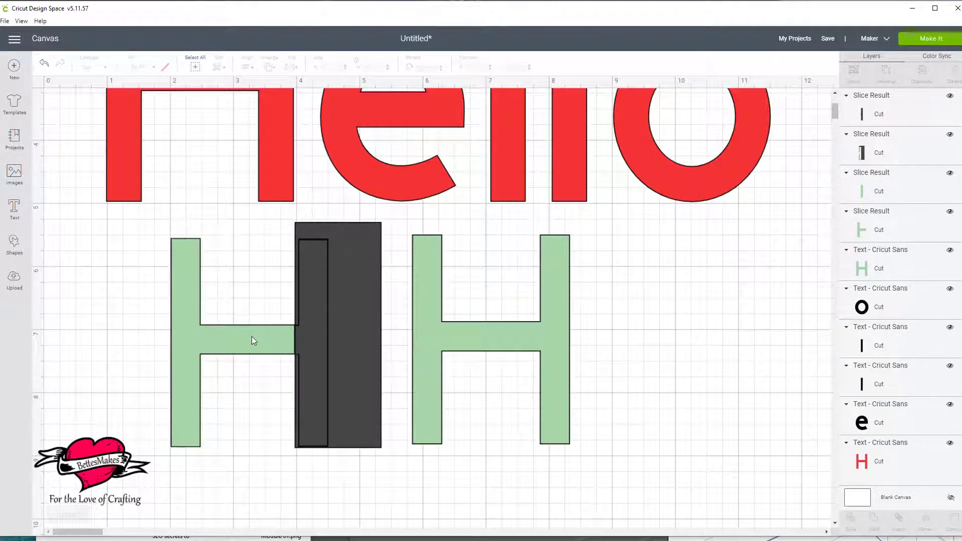
pyautogui.moveTo(252, 336); pyautogui.dragTo(184, 339)
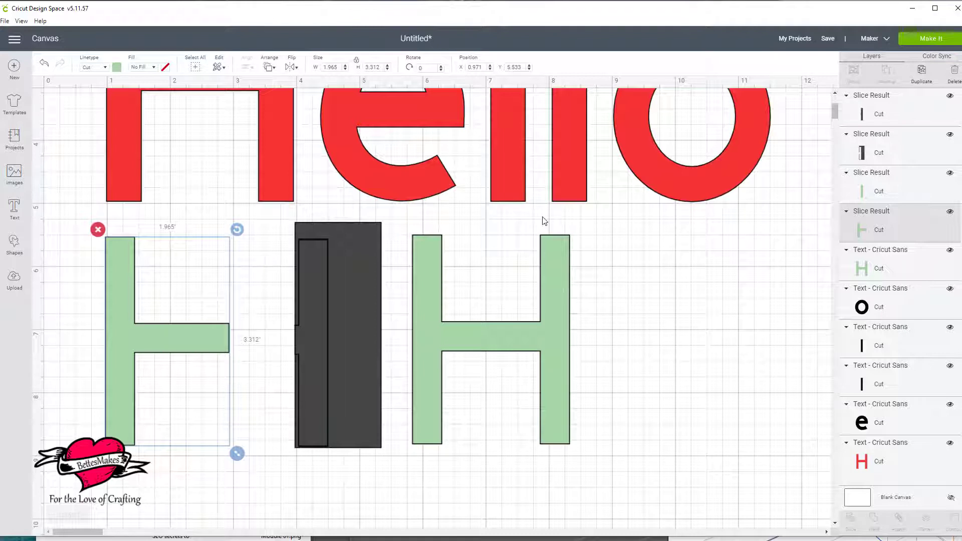
# Step: Move the cut-out dark rectangle over the second green H's left leg, at about X 4.99, Y 5.29, and slice the H with it
pyautogui.moveTo(364, 352); pyautogui.dragTo(429, 353)
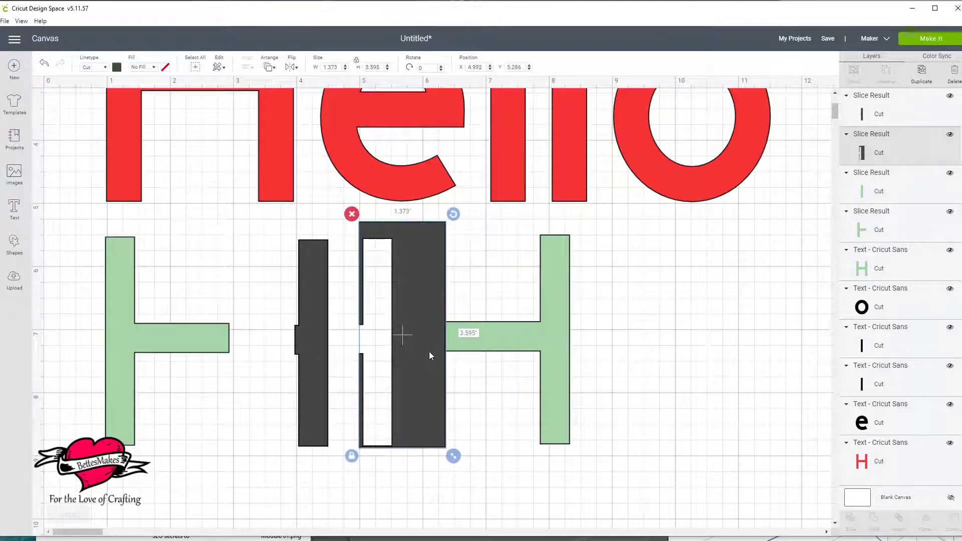
pyautogui.click(645, 331)
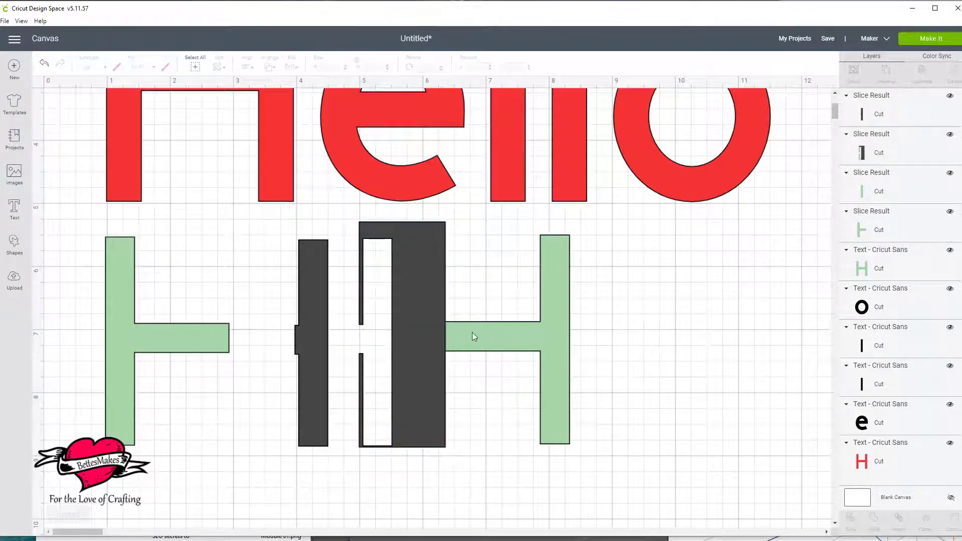
pyautogui.moveTo(656, 329); pyautogui.dragTo(417, 375)
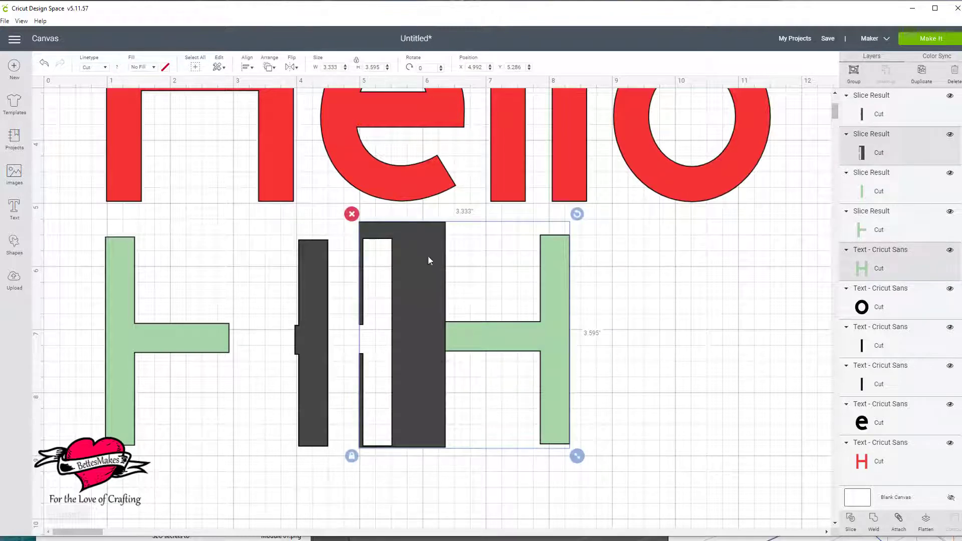
pyautogui.click(851, 519)
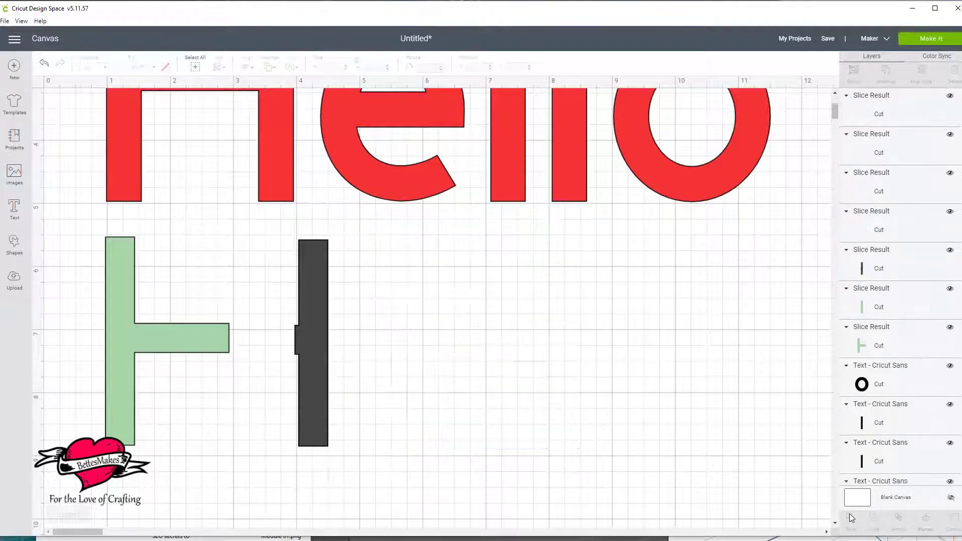
# Step: Pull the second H's right part away to about X 7.56, Y 5.48, and delete the leftover slice pieces between the two green halves
pyautogui.moveTo(530, 339); pyautogui.dragTo(605, 338)
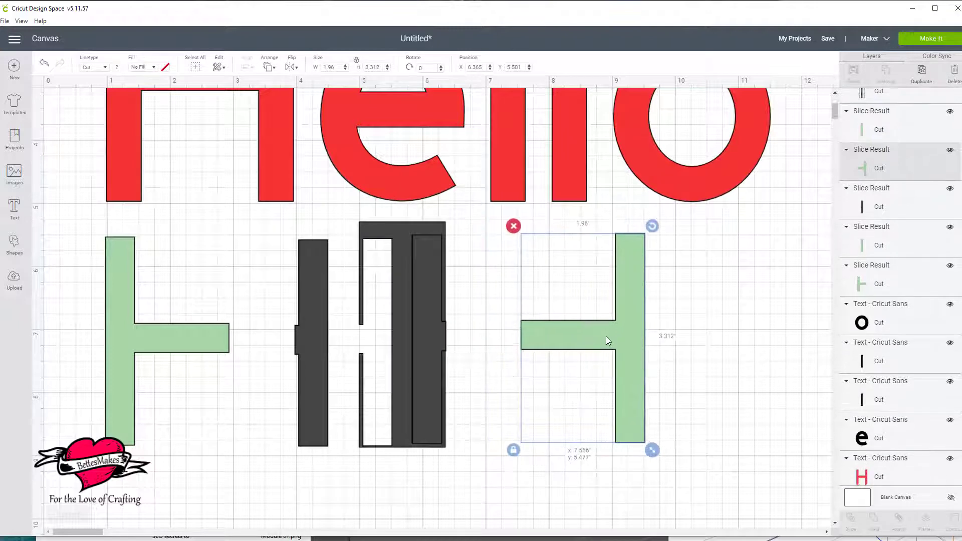
pyautogui.moveTo(273, 224); pyautogui.dragTo(459, 453)
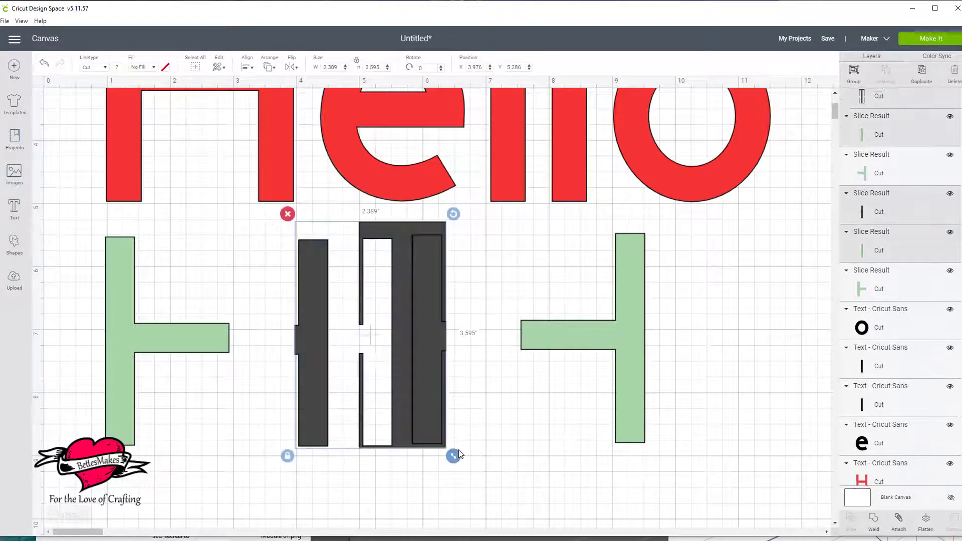
pyautogui.press('Delete')
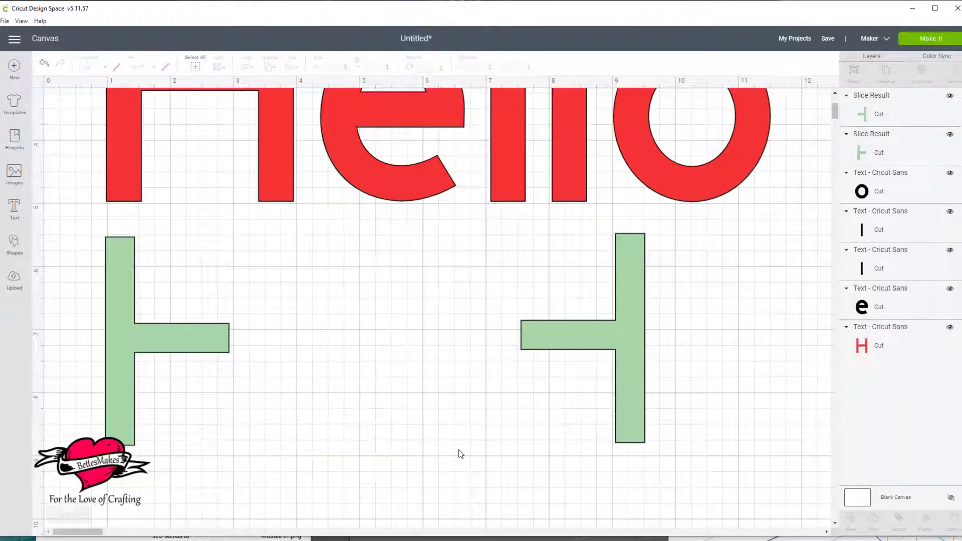
# Step: Place the green halves inside the red H, the left one at about X 1.02, Y 1.34 and the right one at about X 1.94, Y 1.33
pyautogui.moveTo(603, 336); pyautogui.dragTo(269, 338)
pyautogui.scroll(5, 392, 388)
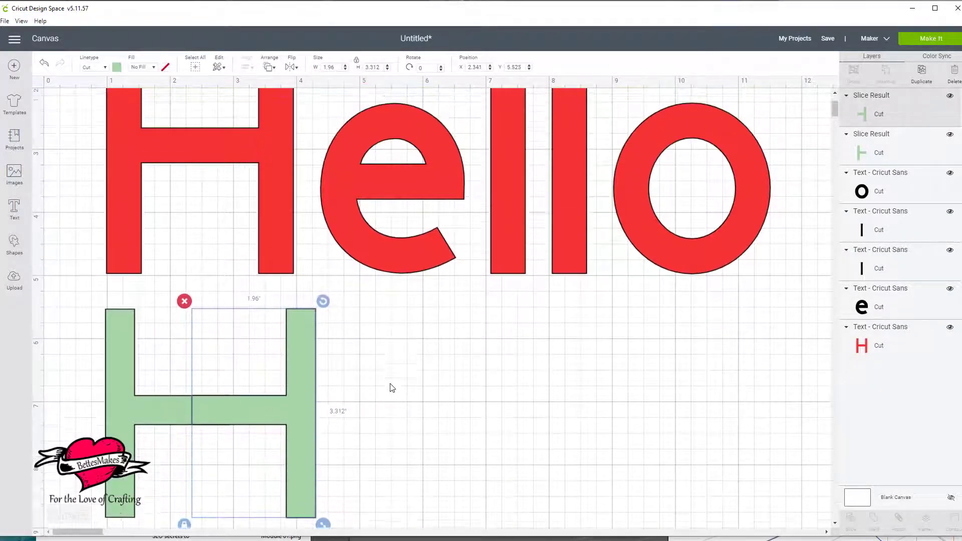
pyautogui.moveTo(132, 457); pyautogui.dragTo(121, 202)
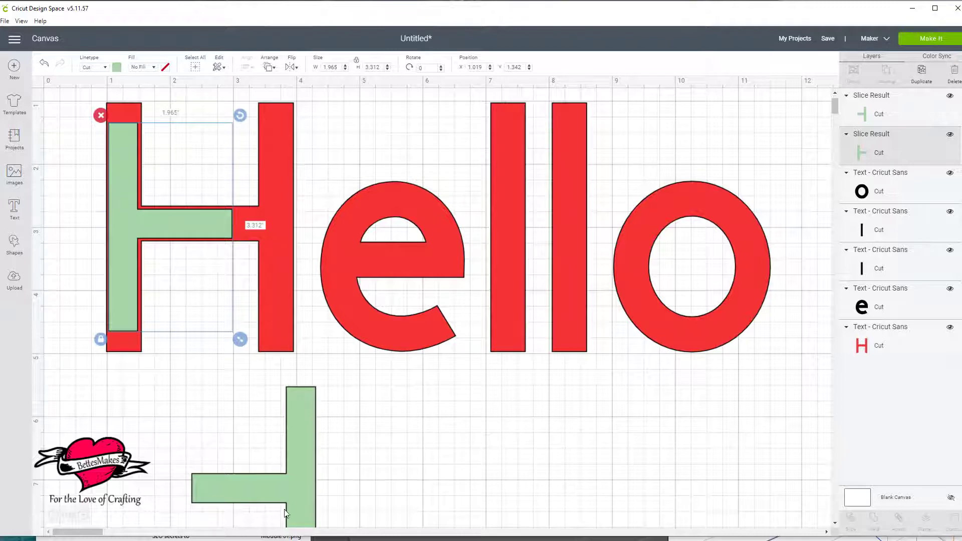
pyautogui.moveTo(294, 500); pyautogui.dragTo(269, 230)
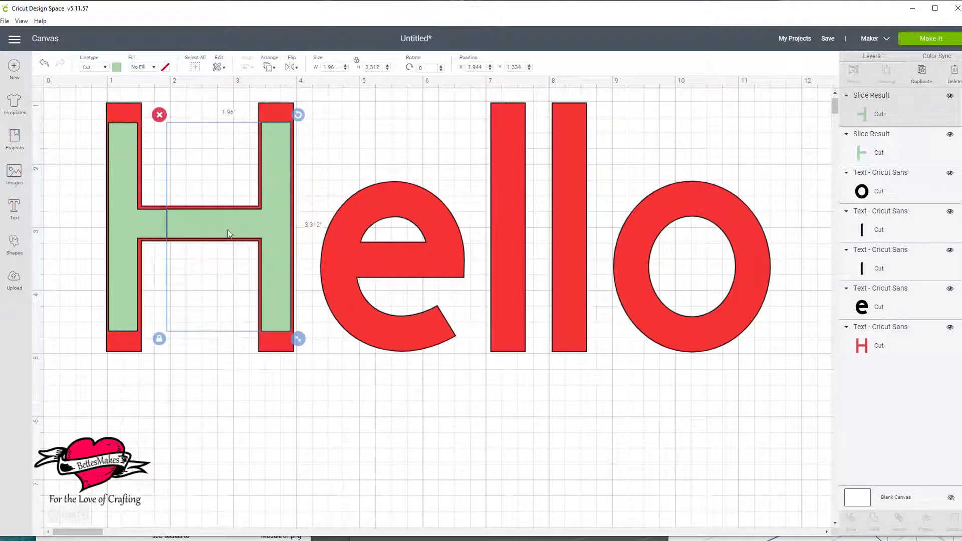
# Step: Align the tops of the two green halves and weld them into one H
pyautogui.keyDown('shift'); pyautogui.click(128, 210); pyautogui.keyUp('shift')
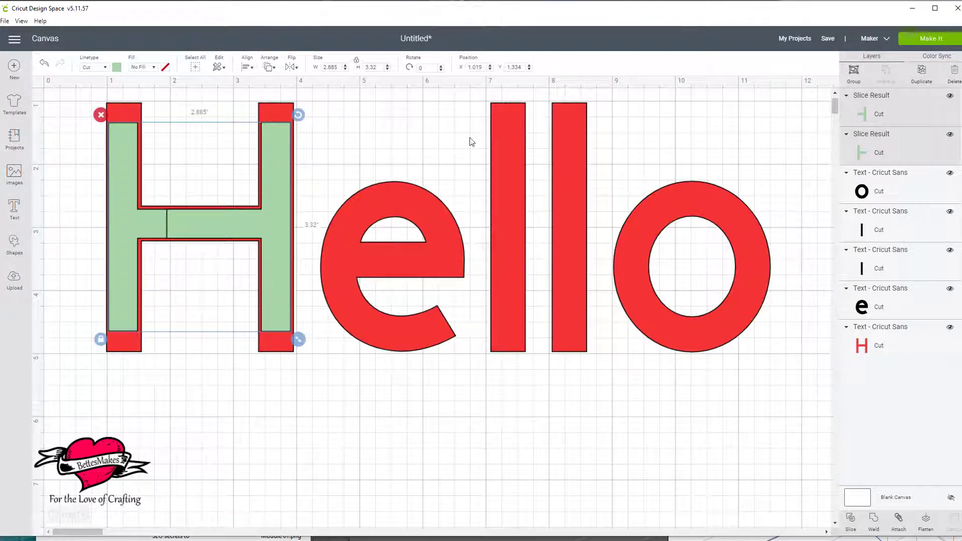
pyautogui.click(249, 68)
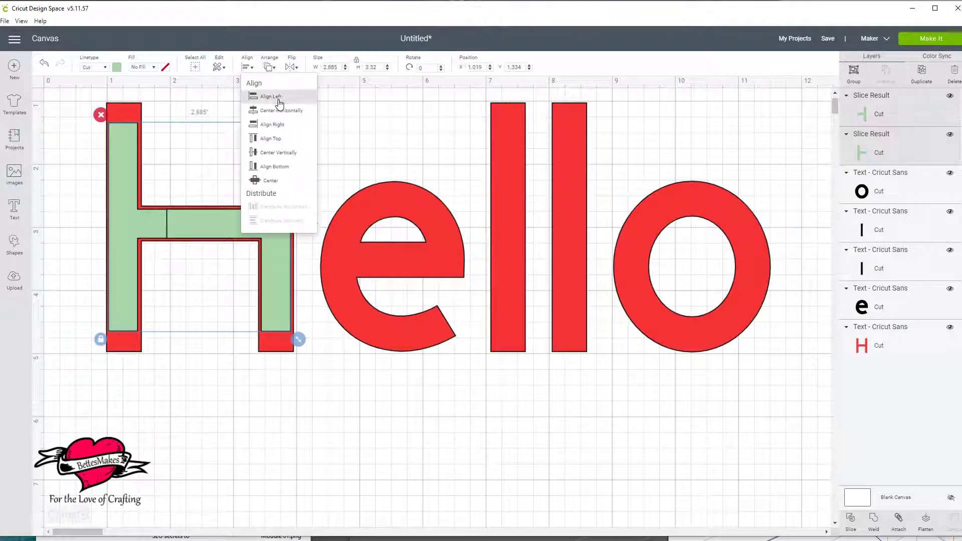
pyautogui.click(279, 143)
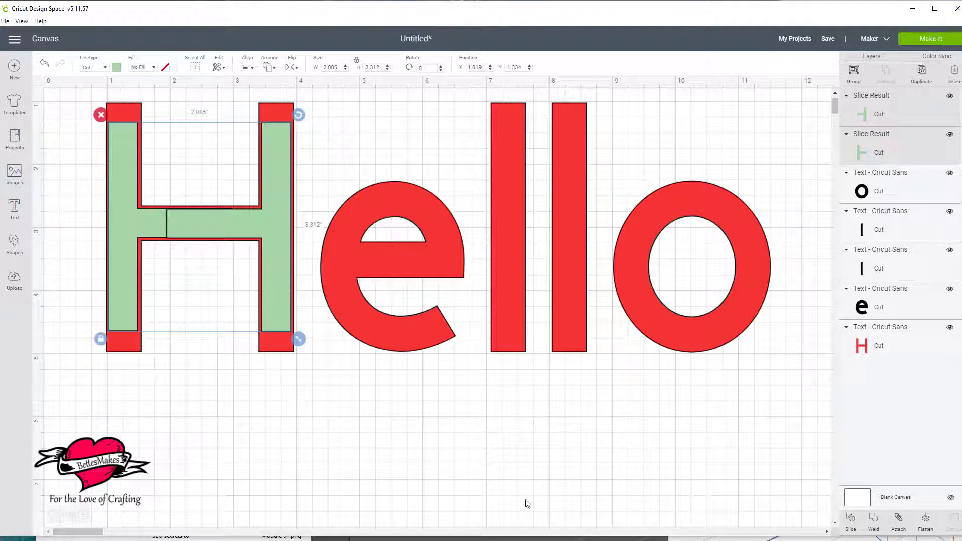
pyautogui.click(875, 519)
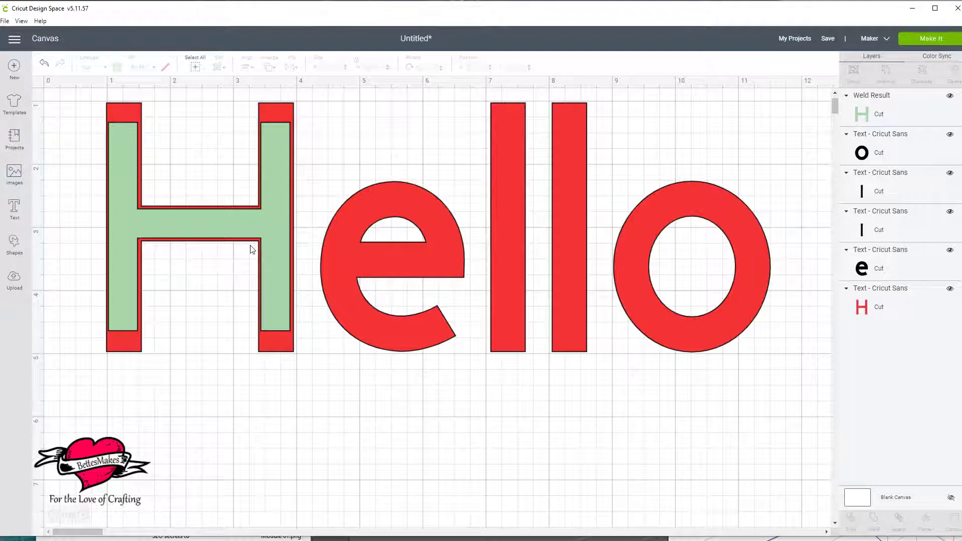
# Step: Duplicate the welded green H and change the copy's material color to light orange
pyautogui.click(269, 228)
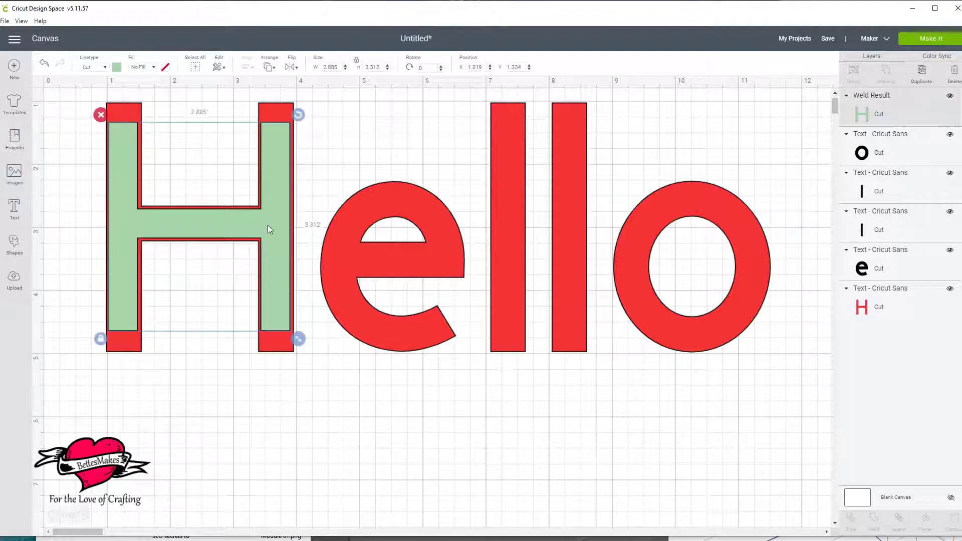
pyautogui.click(922, 72)
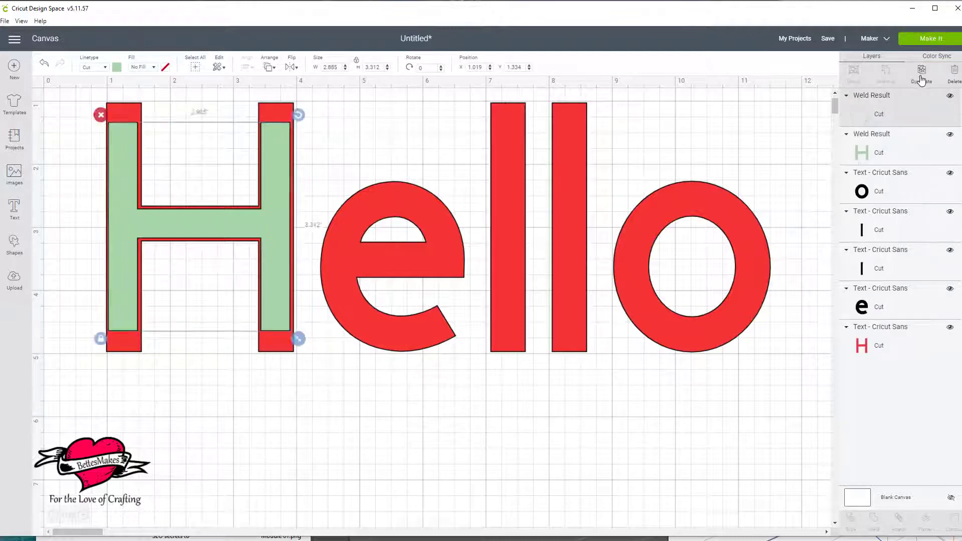
pyautogui.click(117, 69)
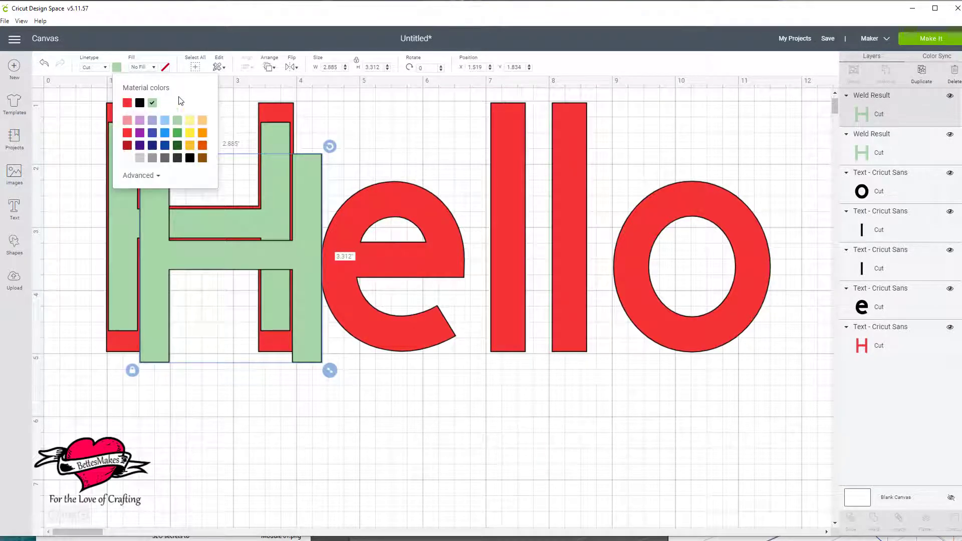
pyautogui.click(202, 121)
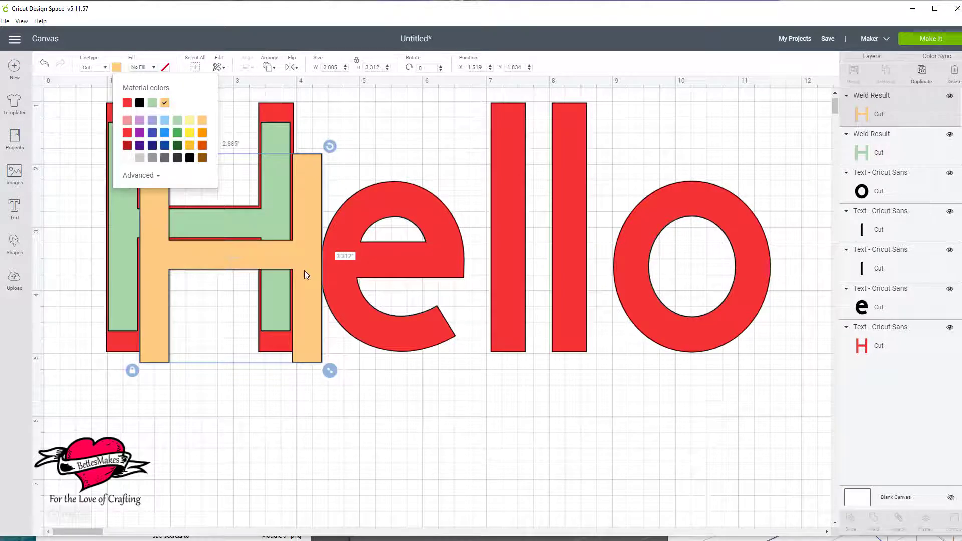
# Step: Shrink the orange H to about 2.29 by 2.63 inches and fit it over the green H's left leg at about X 1.08, Y 1.68
pyautogui.moveTo(305, 273); pyautogui.dragTo(272, 314)
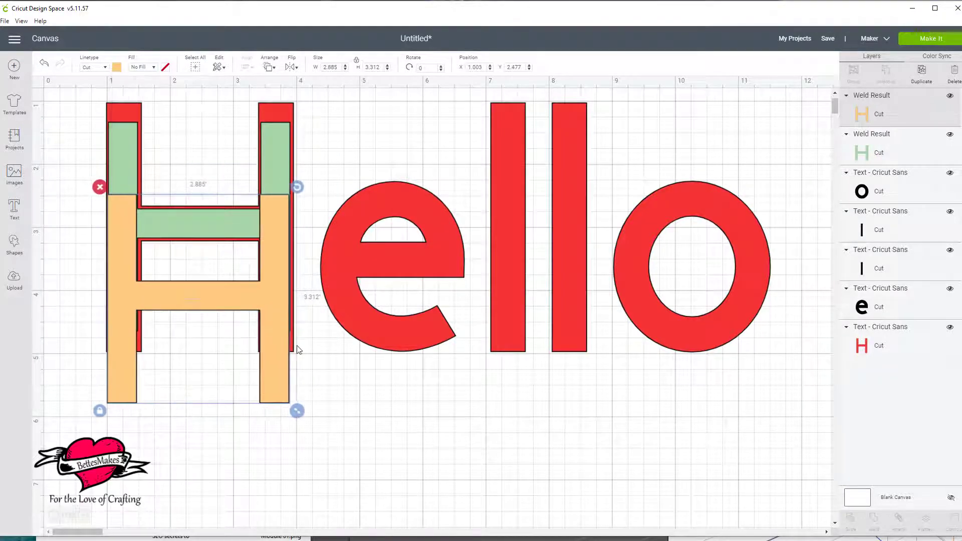
pyautogui.moveTo(271, 379); pyautogui.dragTo(273, 326)
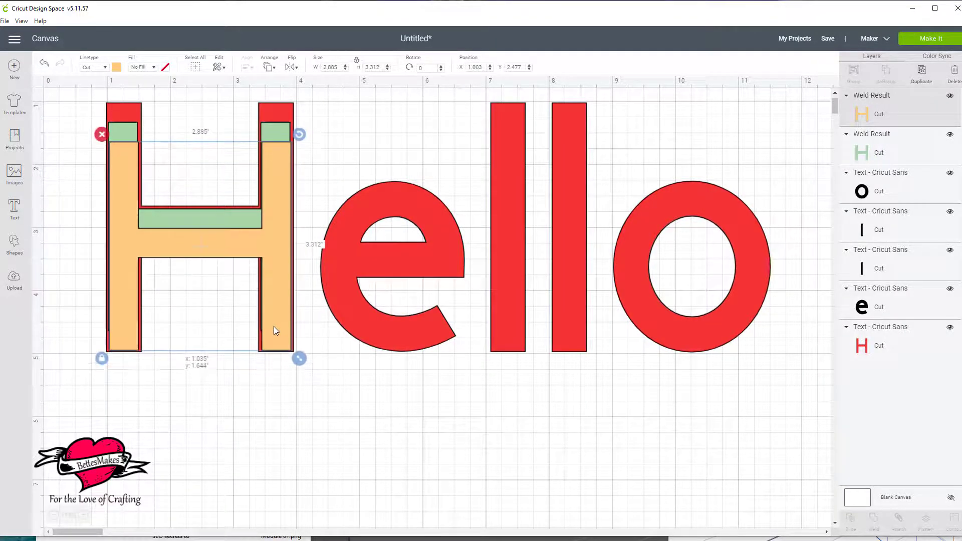
pyautogui.moveTo(299, 361); pyautogui.dragTo(281, 320)
pyautogui.moveTo(230, 224); pyautogui.dragTo(231, 225)
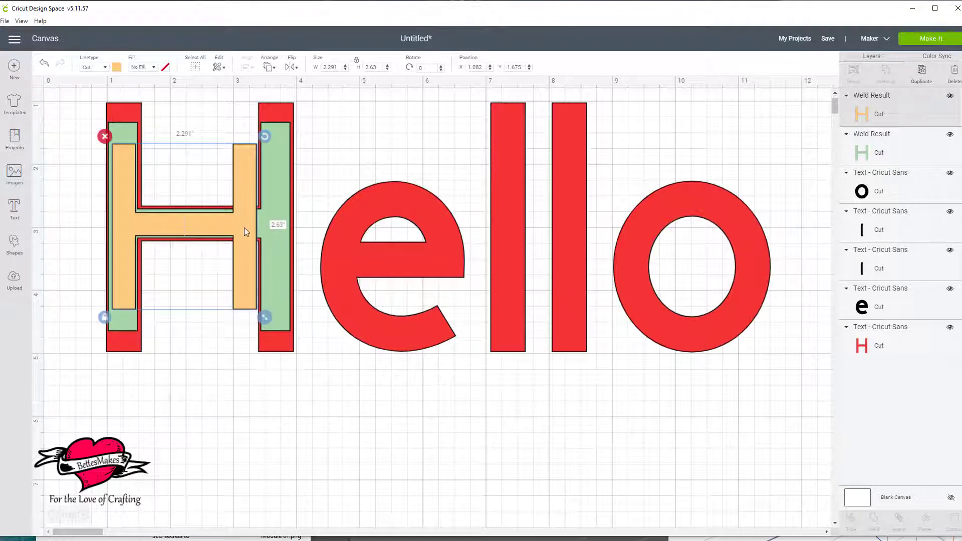
# Step: Move the orange H below the lettering, duplicate it and set the copy beside it at about X 5.73, Y 5.44
pyautogui.moveTo(244, 228); pyautogui.dragTo(361, 465)
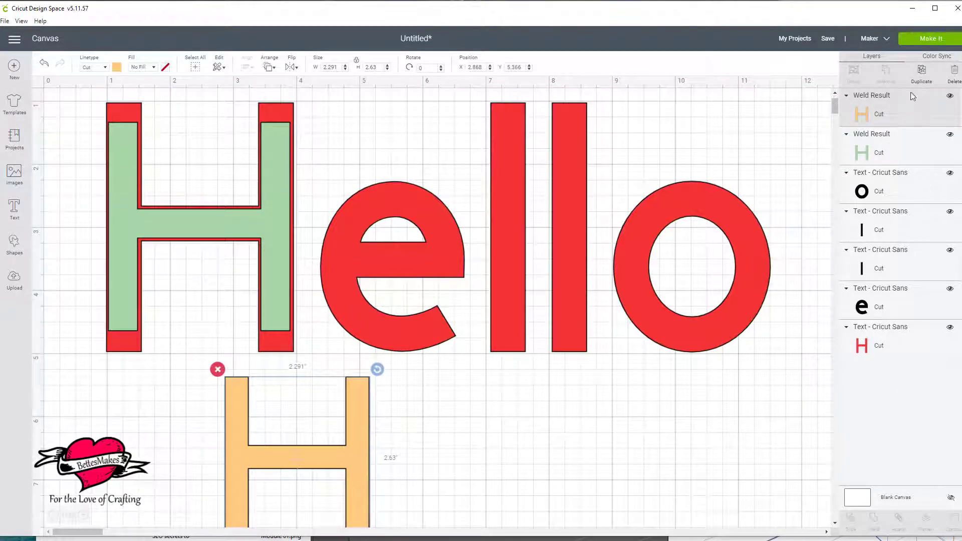
pyautogui.click(921, 72)
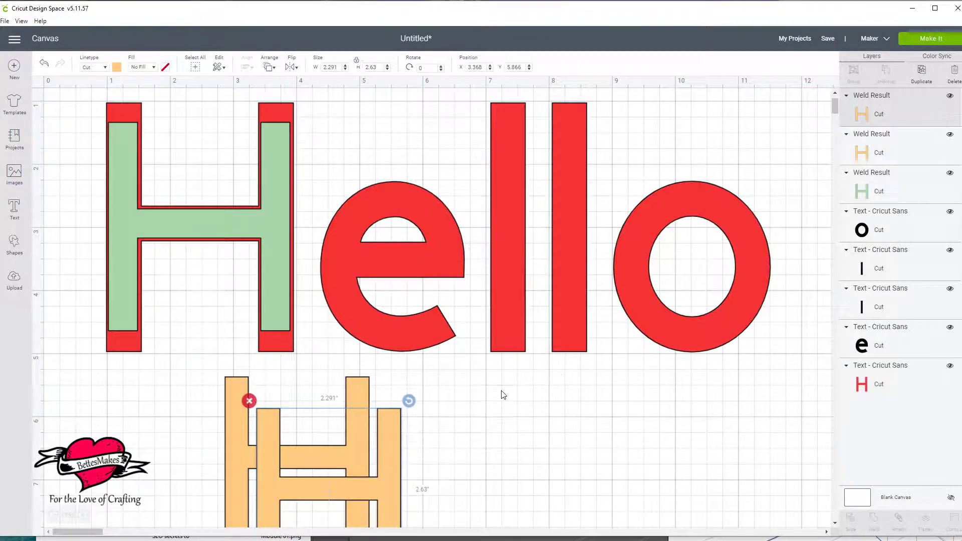
pyautogui.scroll(-2, 503, 393)
pyautogui.moveTo(384, 396); pyautogui.dragTo(533, 369)
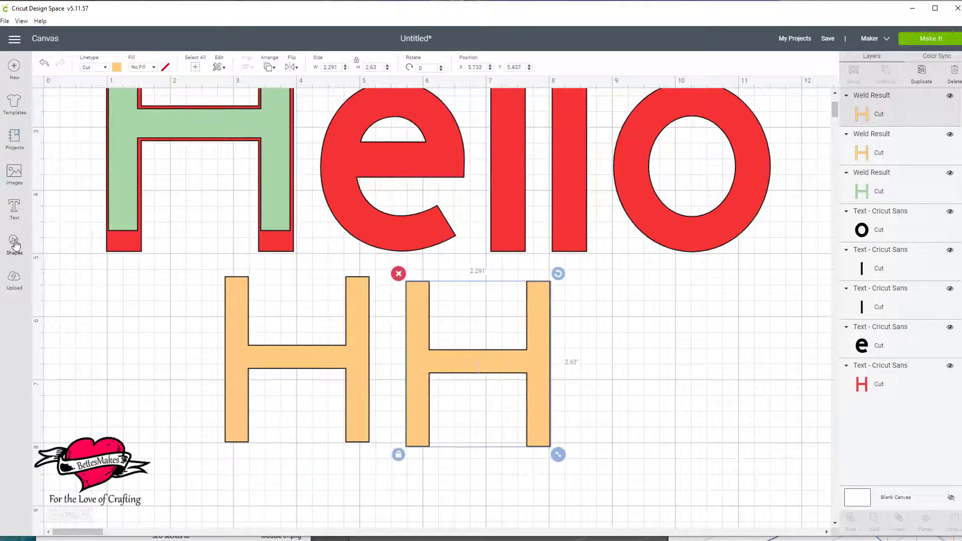
# Step: Insert a square, stretch it over the first orange H's left leg and slice the two shapes
pyautogui.click(14, 245)
pyautogui.click(55, 185)
pyautogui.moveTo(233, 276); pyautogui.dragTo(245, 378)
pyautogui.moveTo(170, 376); pyautogui.dragTo(217, 451)
pyautogui.click(360, 381)
pyautogui.keyDown('shift'); pyautogui.click(196, 381); pyautogui.keyUp('shift')
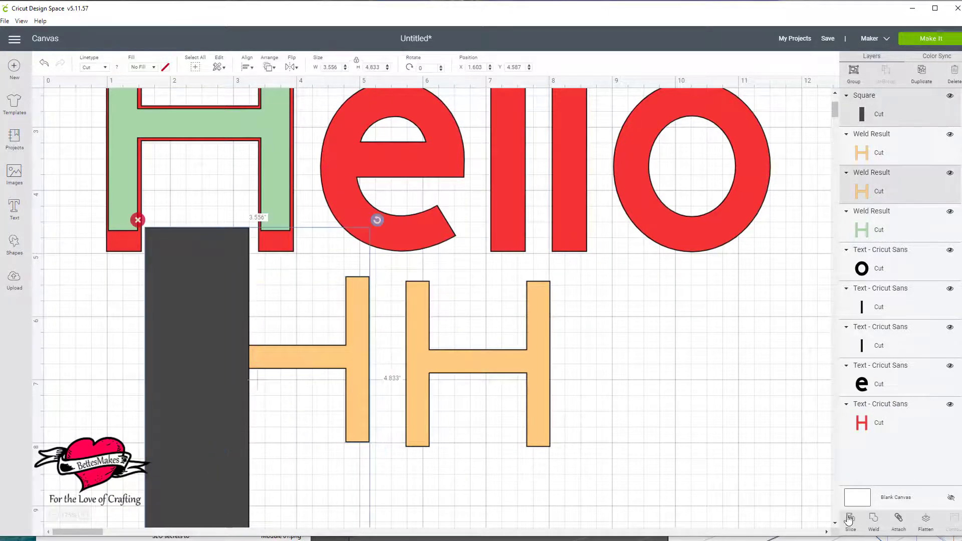
pyautogui.click(851, 519)
# Step: Clear away the cut-off pieces and fit the orange halves inside the green H, the left one at about X 1.05, Y 1.66
pyautogui.moveTo(334, 359); pyautogui.dragTo(252, 125)
pyautogui.moveTo(218, 358); pyautogui.dragTo(601, 432)
pyautogui.moveTo(290, 316); pyautogui.dragTo(556, 459)
pyautogui.scroll(2, 557, 459)
pyautogui.moveTo(425, 459); pyautogui.dragTo(128, 285)
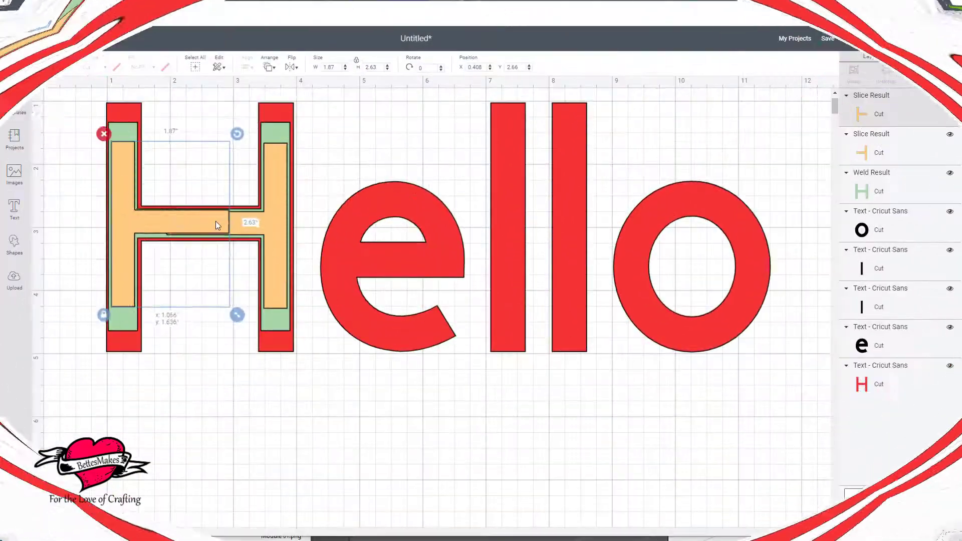
pyautogui.moveTo(215, 221); pyautogui.dragTo(217, 221)
pyautogui.moveTo(216, 223); pyautogui.dragTo(211, 224)
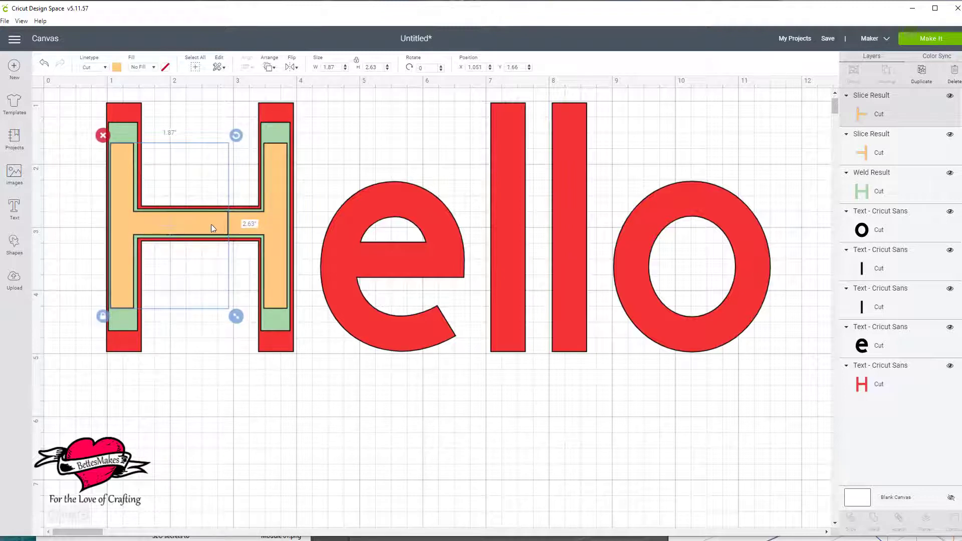
# Step: Align the two orange halves with each other and weld them into one H
pyautogui.keyDown('shift'); pyautogui.click(274, 167); pyautogui.keyUp('shift')
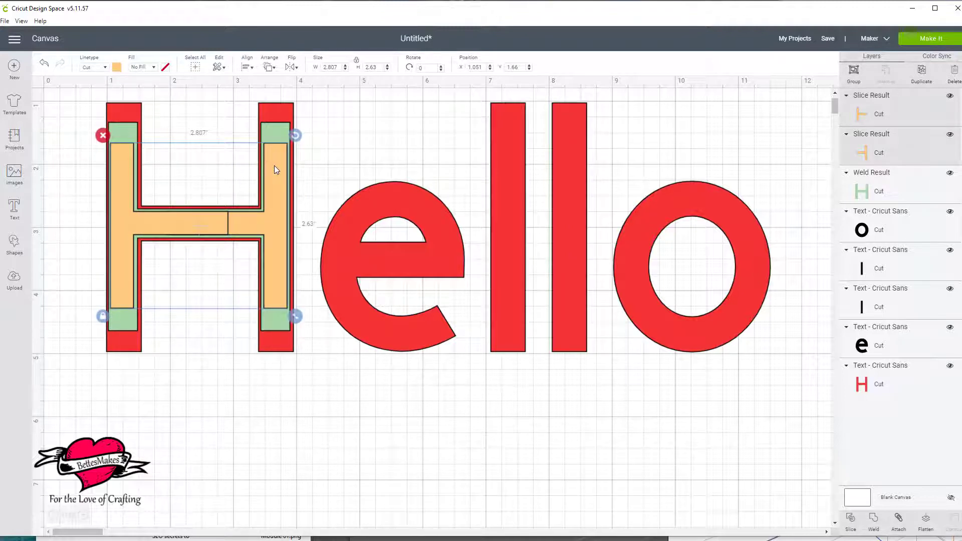
pyautogui.click(247, 66)
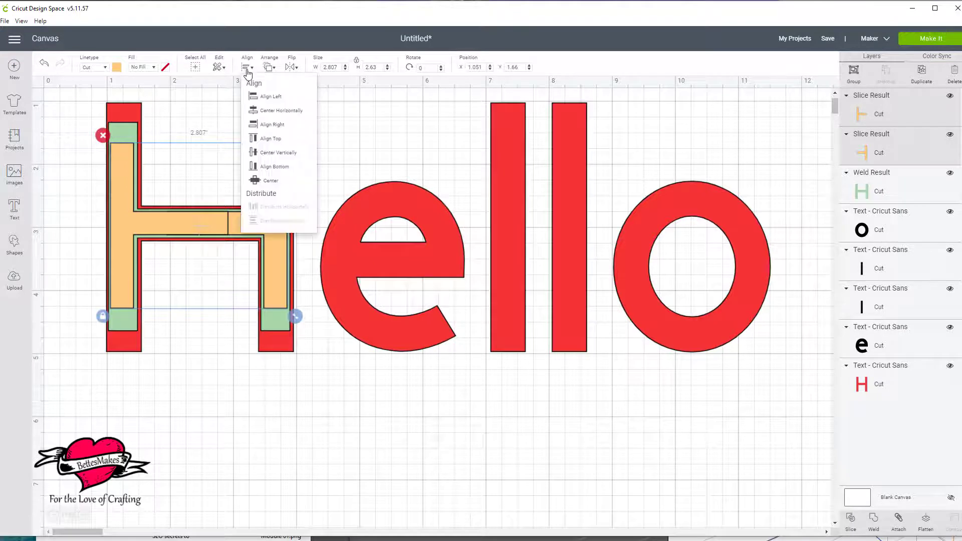
pyautogui.click(268, 145)
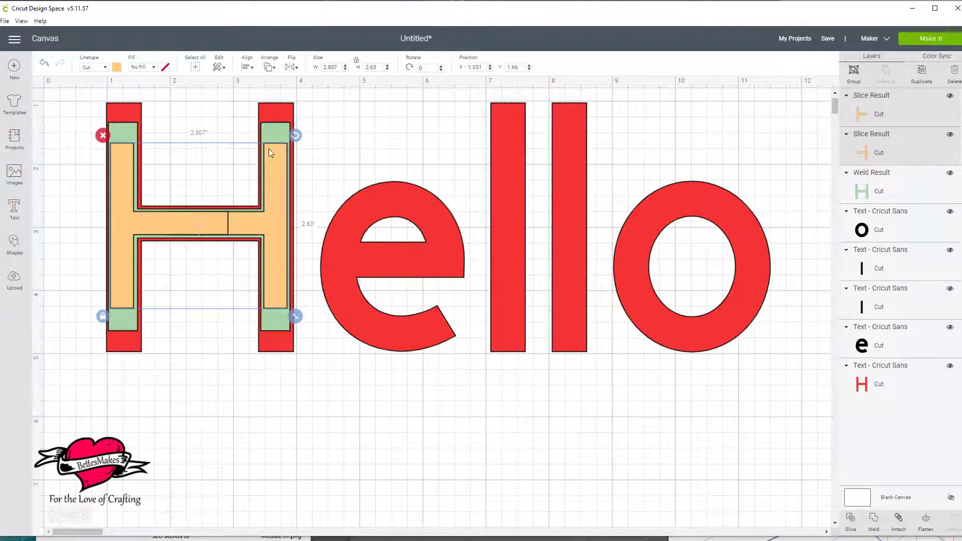
pyautogui.click(875, 521)
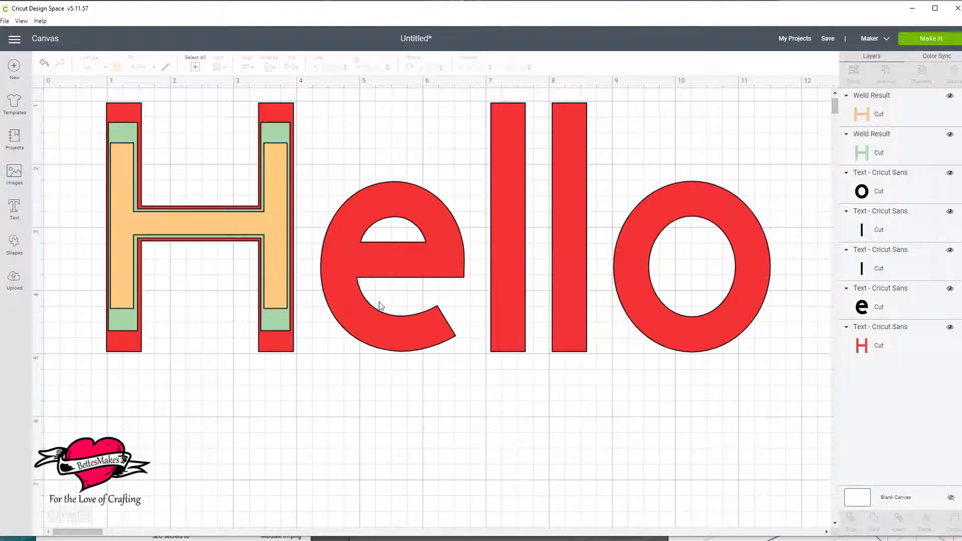
# Step: Unlock the welded orange H's proportions and stretch it to about 2.82 by 2.88 inches
pyautogui.click(270, 224)
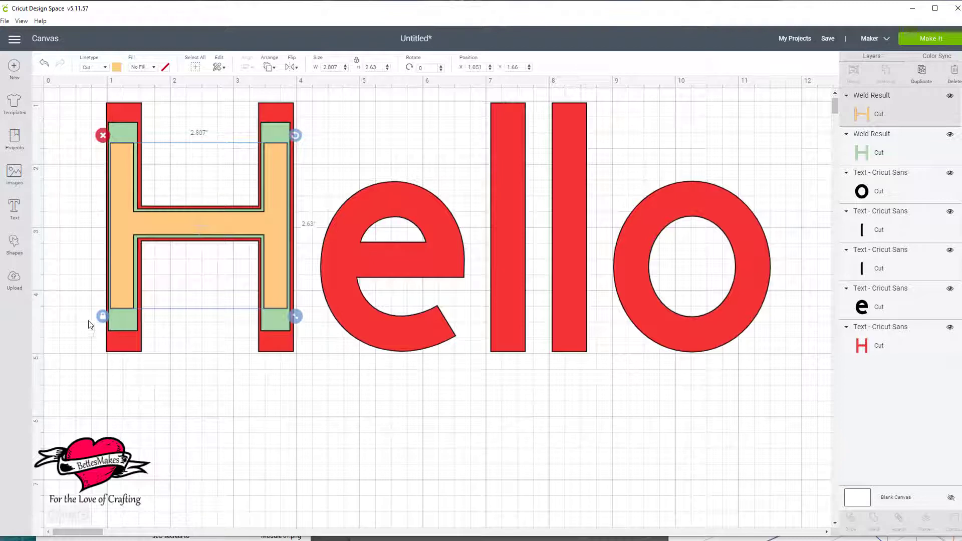
pyautogui.click(102, 317)
pyautogui.moveTo(296, 317); pyautogui.dragTo(296, 332)
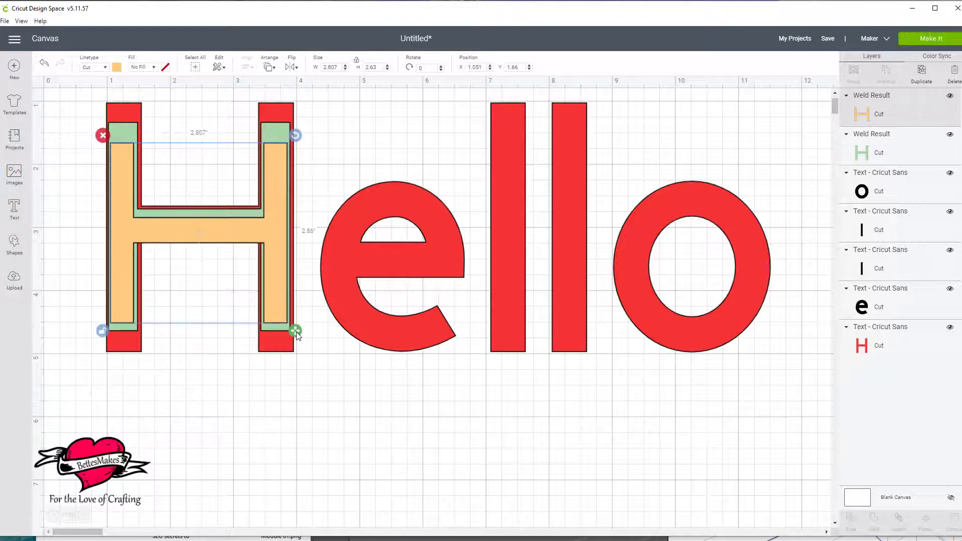
pyautogui.moveTo(278, 281); pyautogui.dragTo(278, 275)
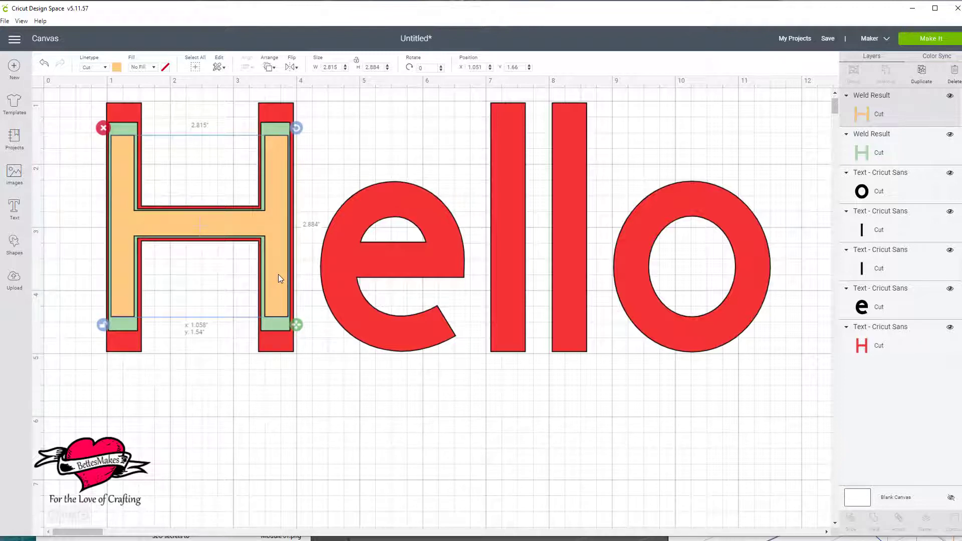
pyautogui.moveTo(278, 275); pyautogui.dragTo(278, 275)
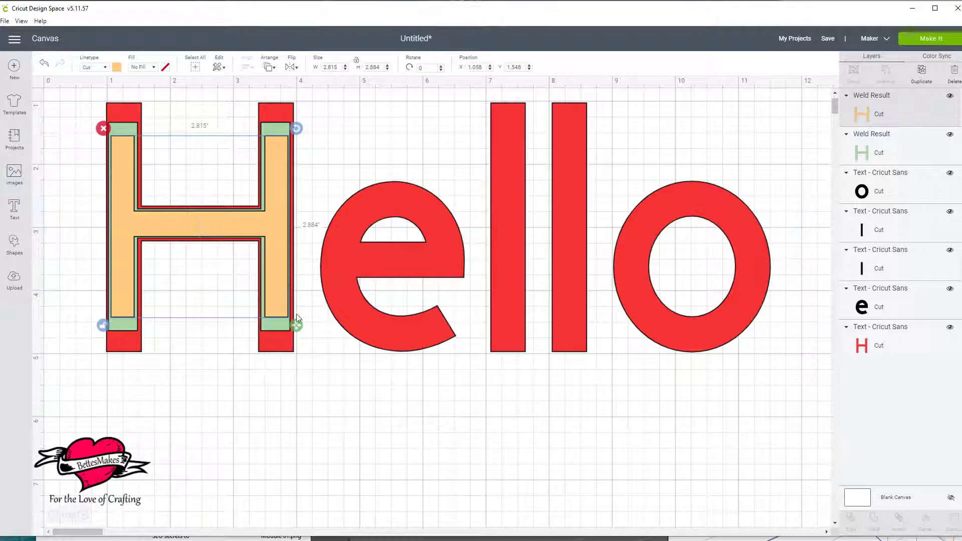
pyautogui.moveTo(273, 250); pyautogui.dragTo(272, 252)
pyautogui.click(354, 378)
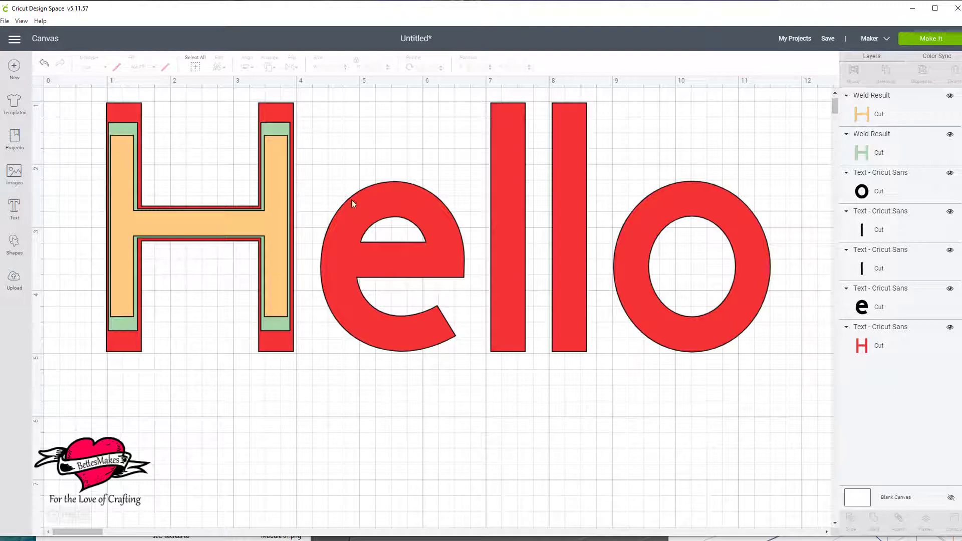
pyautogui.click(274, 212)
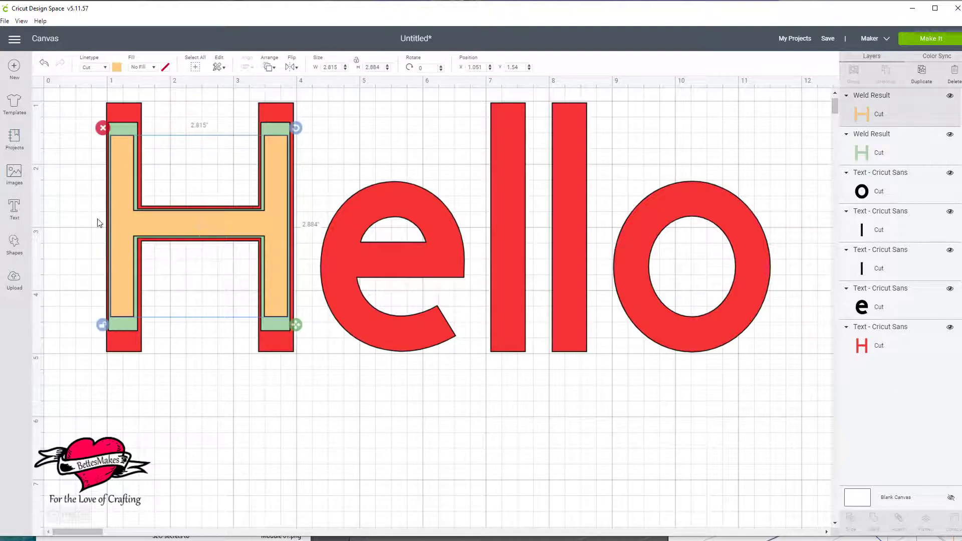
pyautogui.click(44, 65)
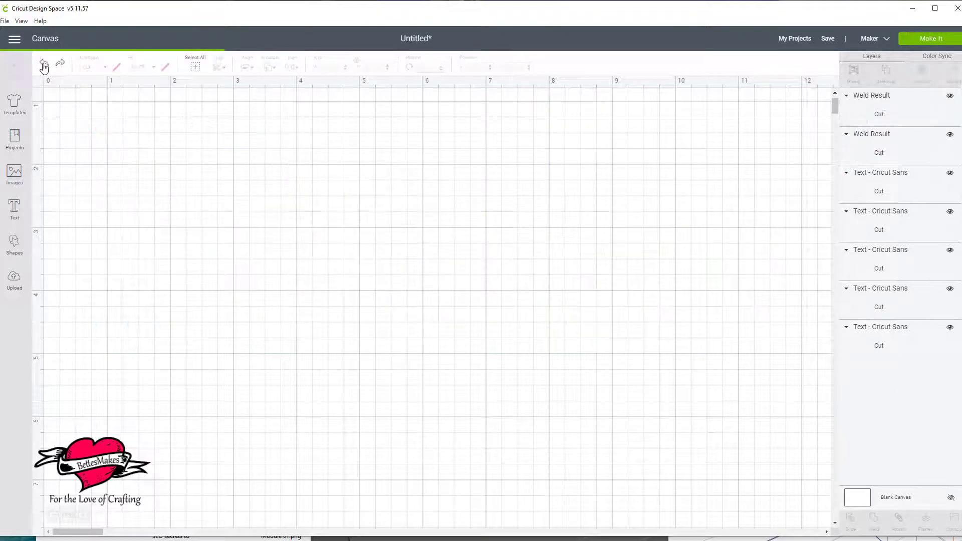
pyautogui.click(44, 65)
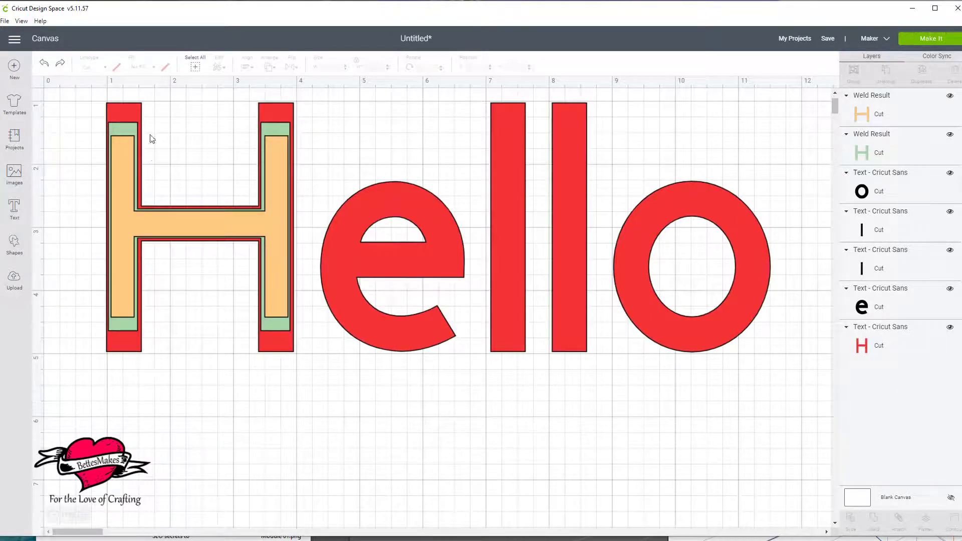
pyautogui.click(44, 64)
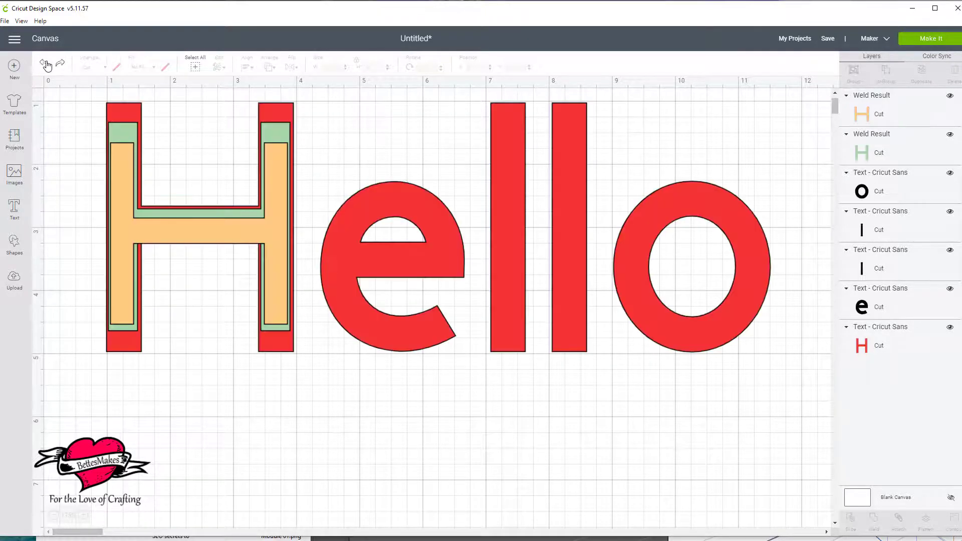
# Step: Fit the orange H inside the green H at about X 1.05, Y 1.53, and move it below the lettering to about X 4.42, Y 5.56
pyautogui.moveTo(268, 237); pyautogui.dragTo(269, 228)
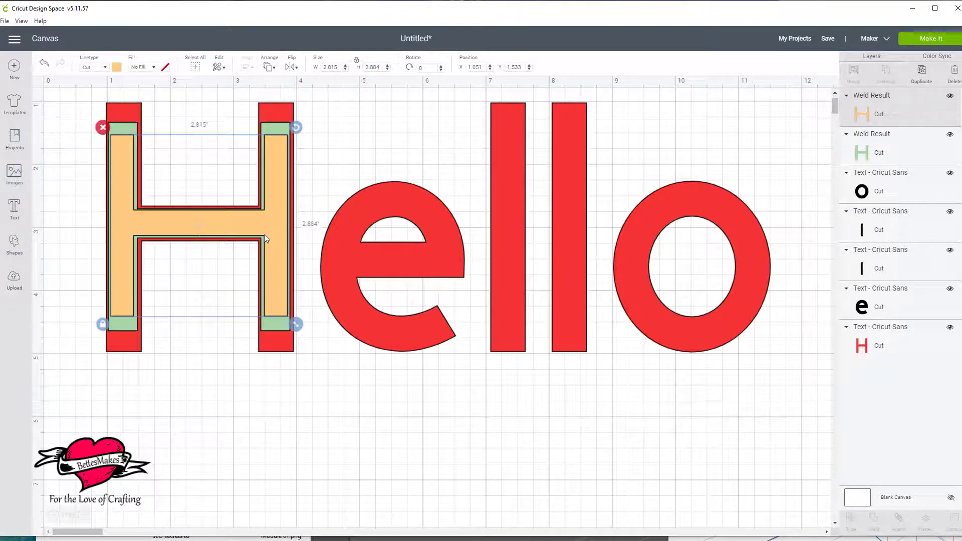
pyautogui.click(427, 461)
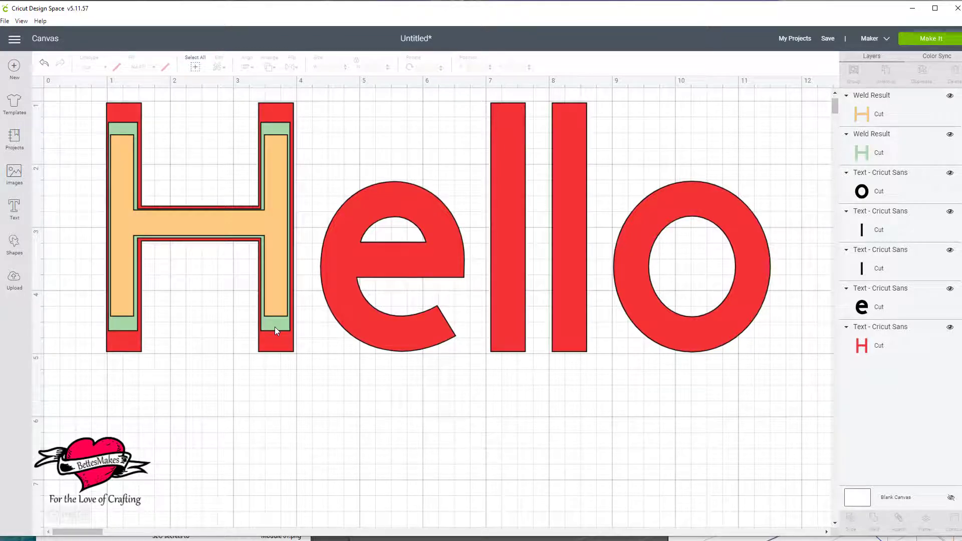
pyautogui.click(274, 214)
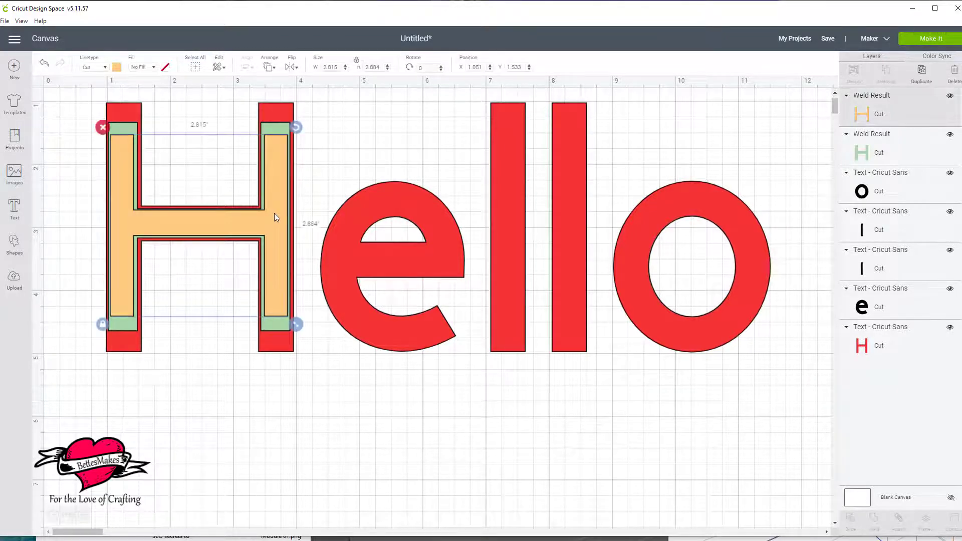
pyautogui.scroll(-3, 527, 300)
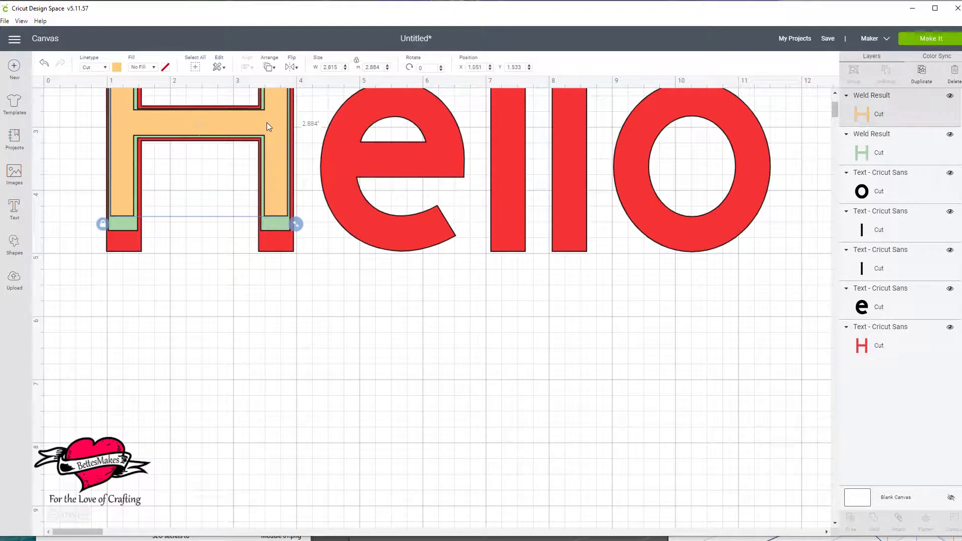
pyautogui.moveTo(265, 124); pyautogui.dragTo(480, 380)
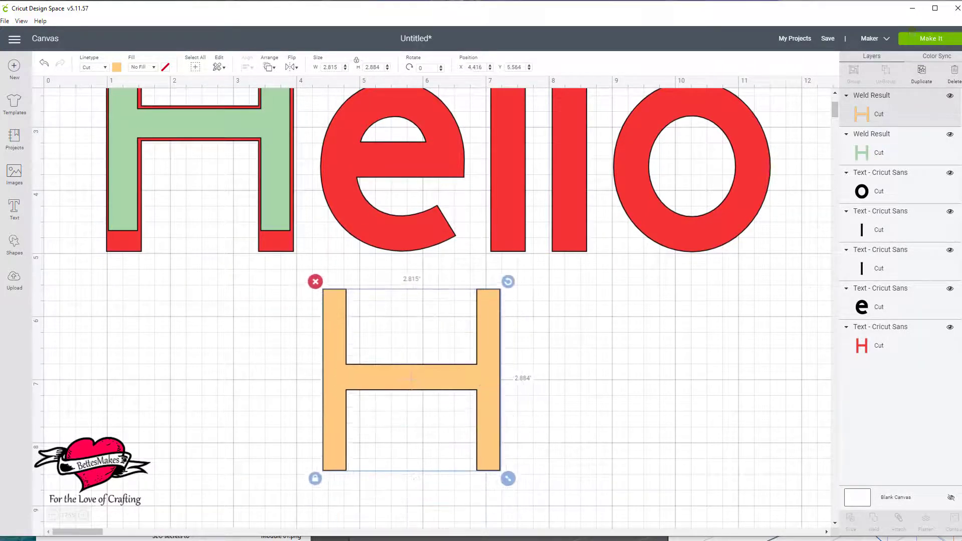
# Step: Insert a star shape and change its material color to light purple
pyautogui.click(16, 245)
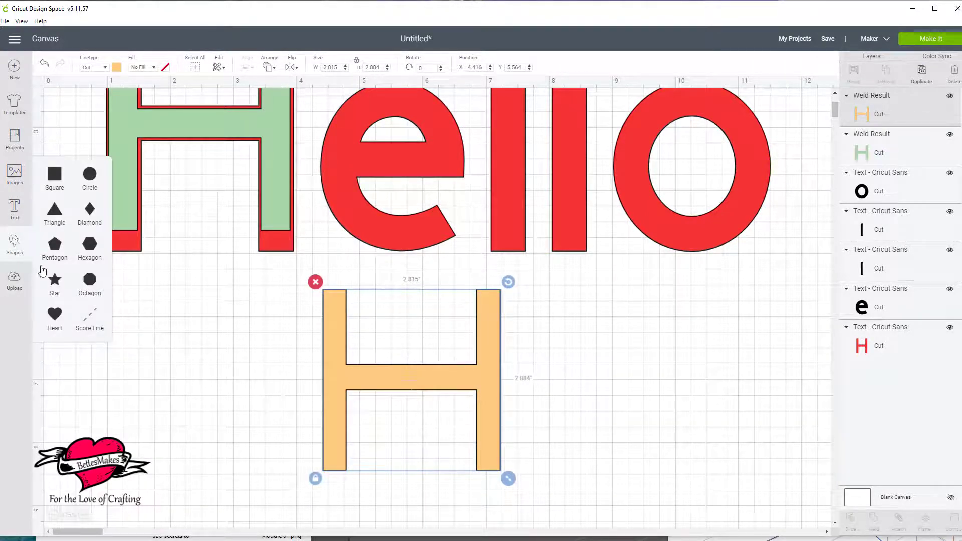
pyautogui.click(55, 284)
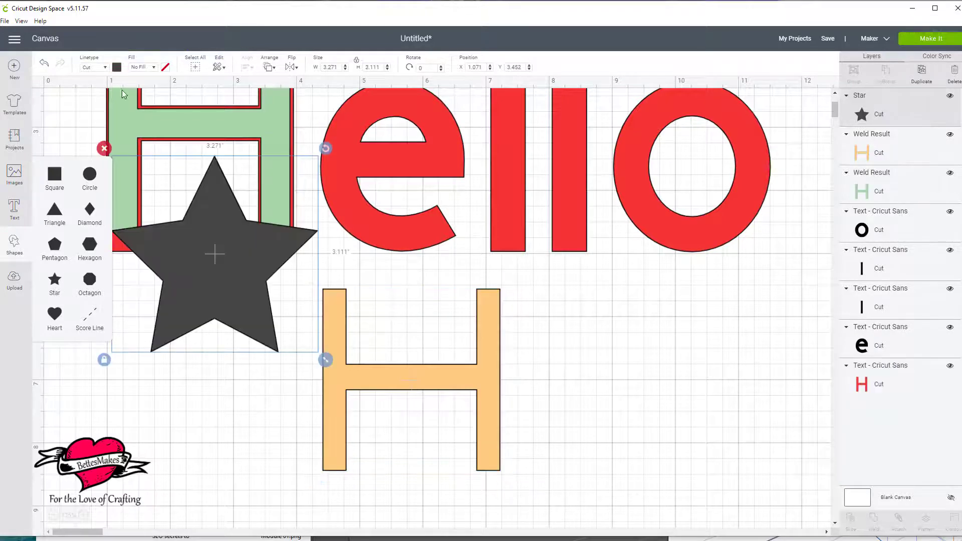
pyautogui.click(119, 68)
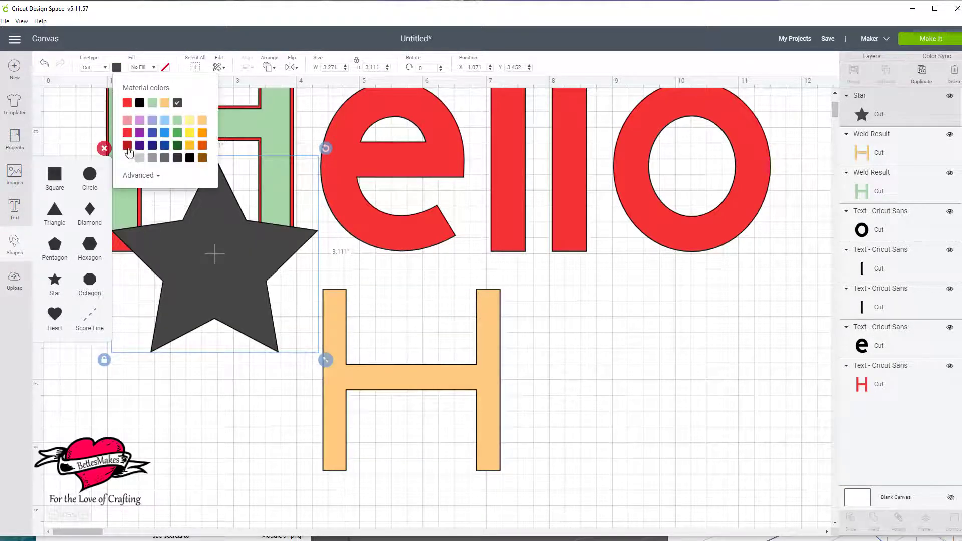
pyautogui.click(139, 124)
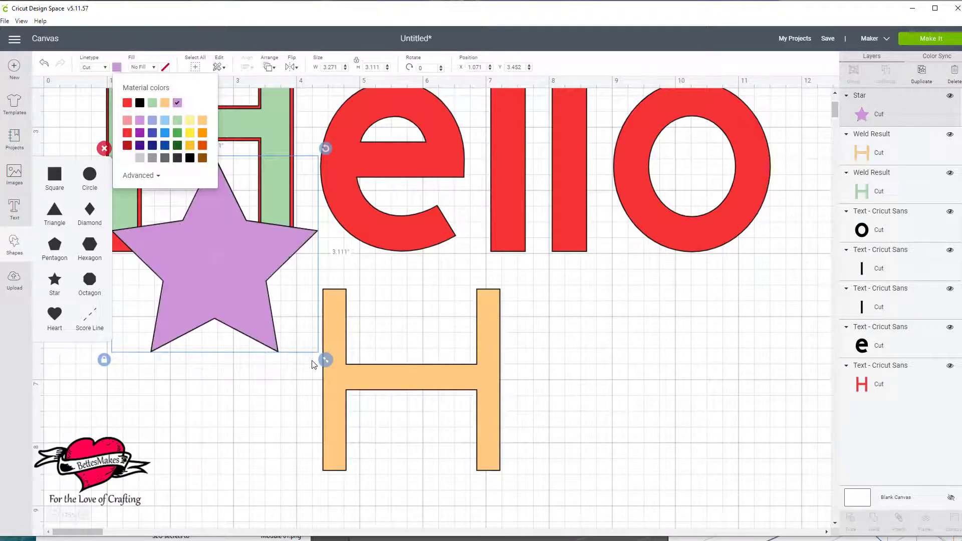
# Step: Shrink the star to about 0.28 by 0.27 inches and place it at the top of the orange H's left leg
pyautogui.moveTo(325, 359); pyautogui.dragTo(202, 241)
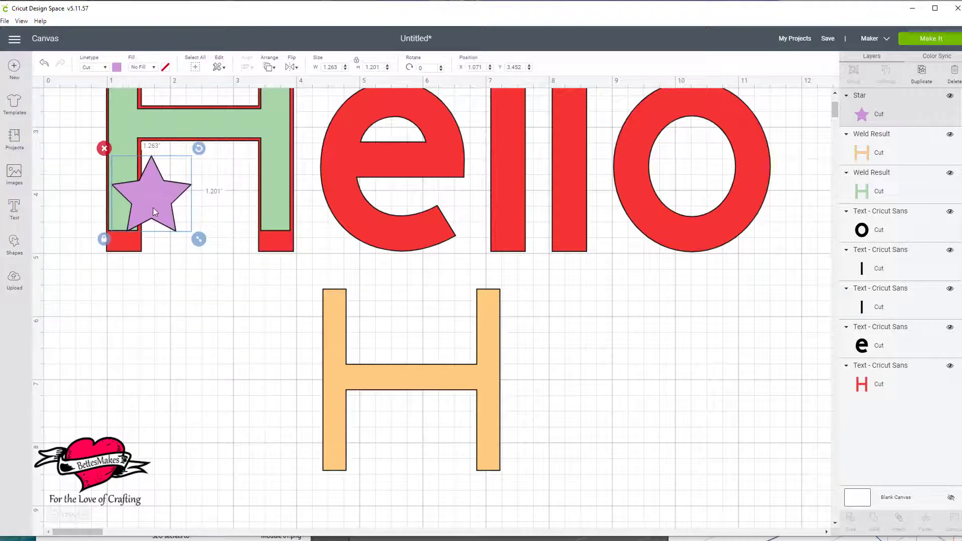
pyautogui.moveTo(153, 207); pyautogui.dragTo(259, 334)
pyautogui.moveTo(305, 368); pyautogui.dragTo(333, 301)
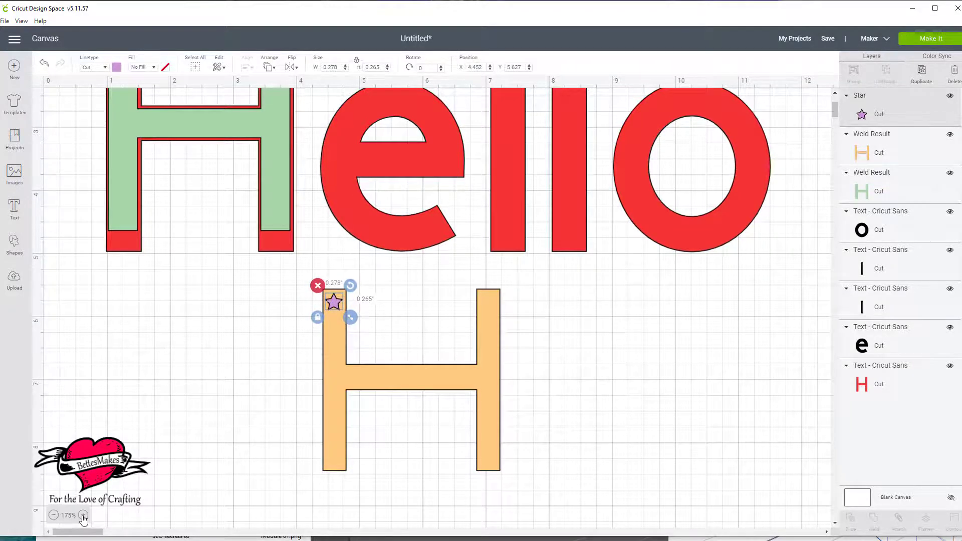
# Step: Duplicate the star and place the copy below the first one on the H's left leg at about X 4.47, Y 6.14
pyautogui.click(84, 516)
pyautogui.click(83, 516)
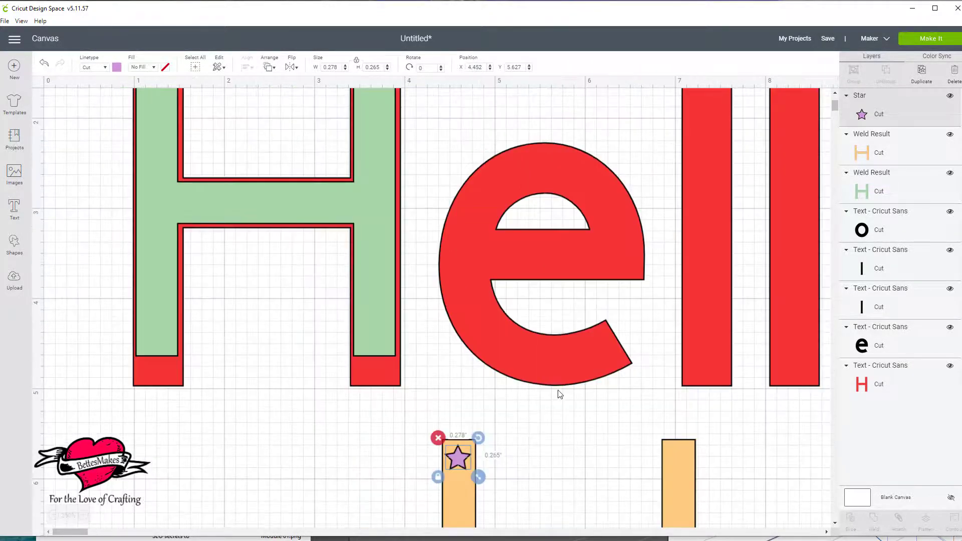
pyautogui.scroll(-5, 555, 397)
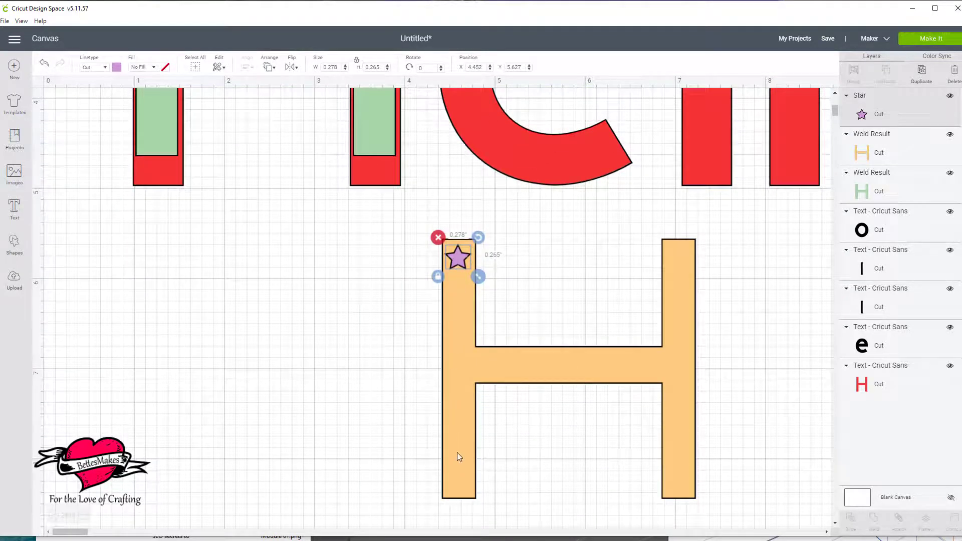
pyautogui.click(919, 83)
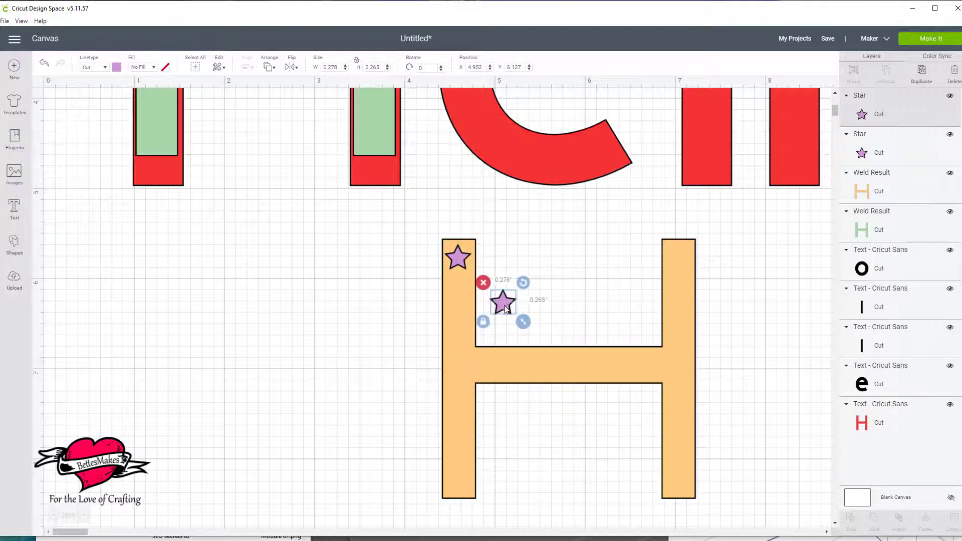
pyautogui.moveTo(506, 304); pyautogui.dragTo(463, 304)
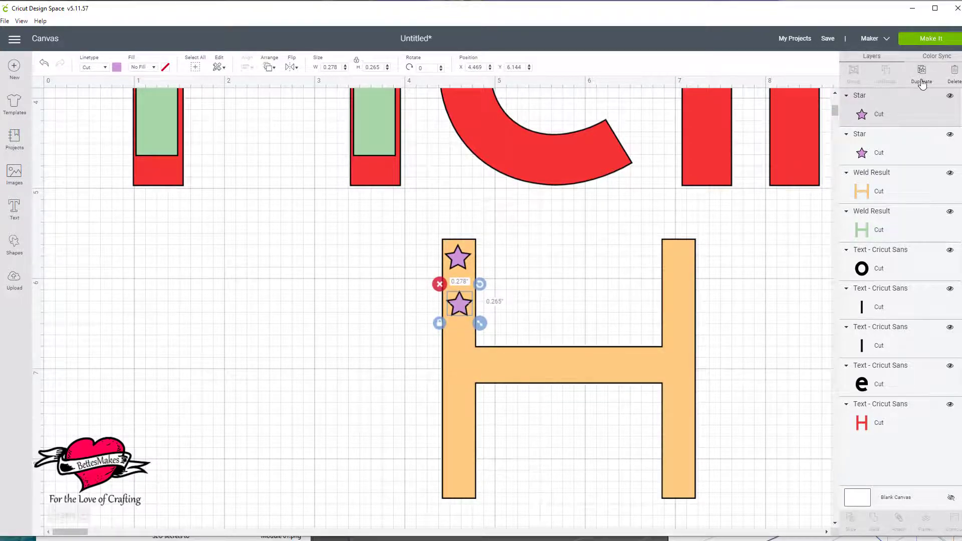
# Step: Duplicate the two stars together and place the copies near the bottom of the H's left leg at about X 4.46, Y 7.44
pyautogui.keyDown('shift'); pyautogui.click(457, 259); pyautogui.keyUp('shift')
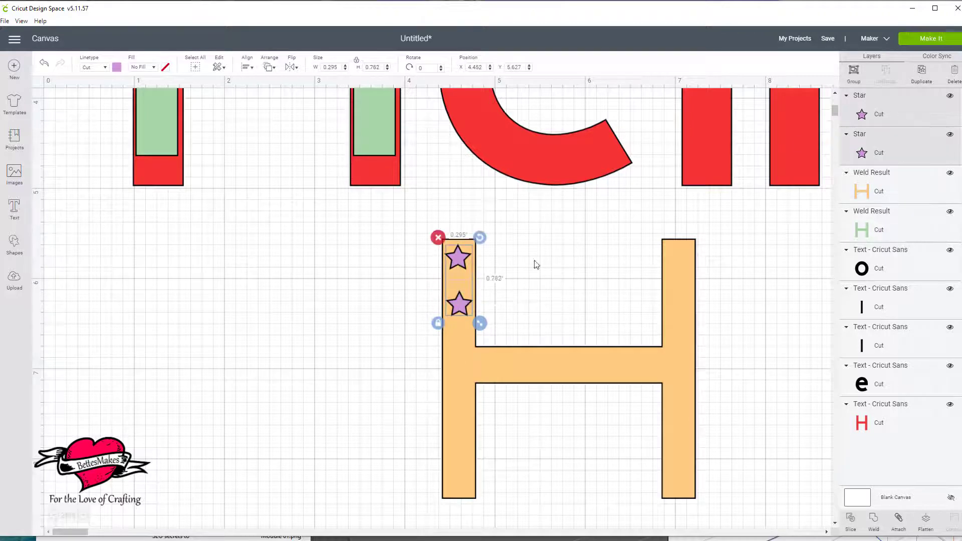
pyautogui.click(922, 75)
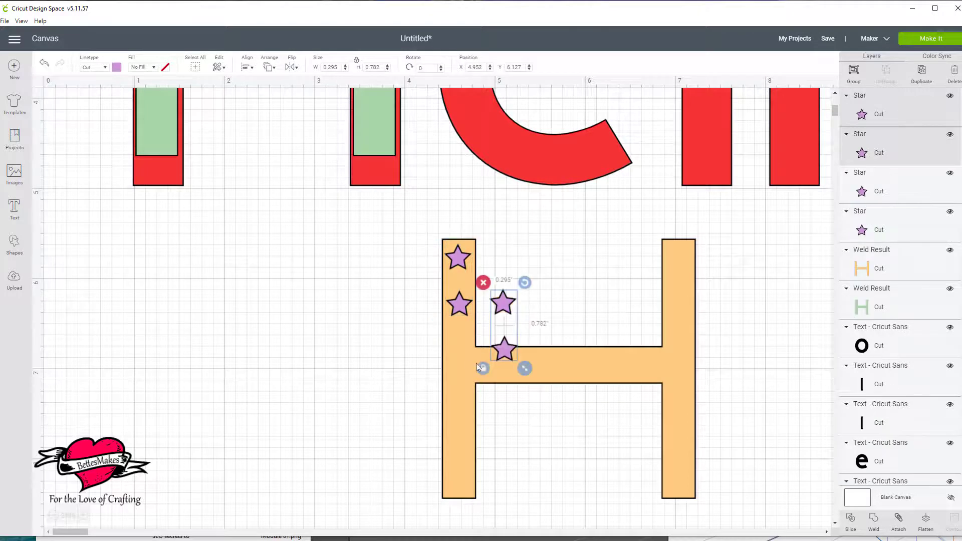
pyautogui.moveTo(495, 375); pyautogui.dragTo(460, 478)
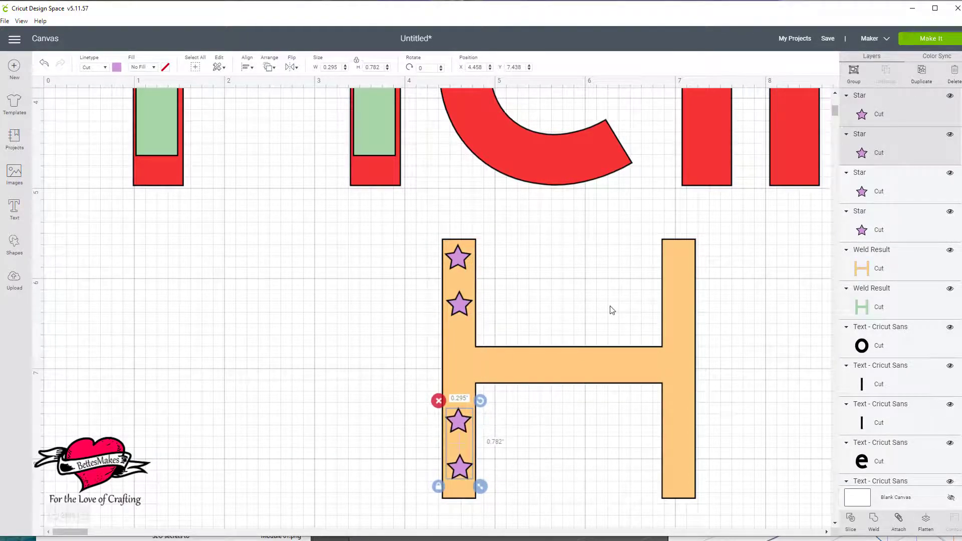
# Step: Duplicate the second star and place the copy midway down the H's left leg at about X 4.46, Y 6.79
pyautogui.click(458, 314)
pyautogui.click(460, 305)
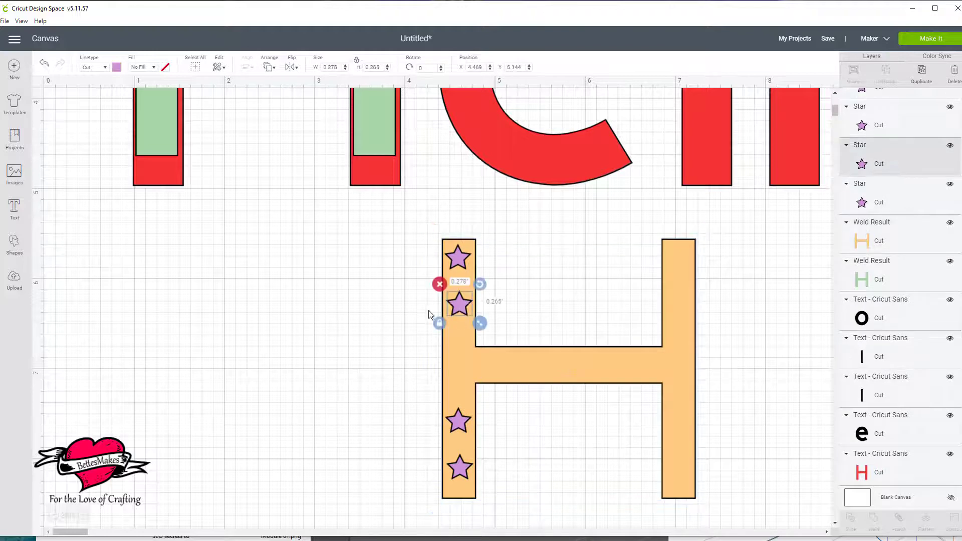
pyautogui.click(916, 76)
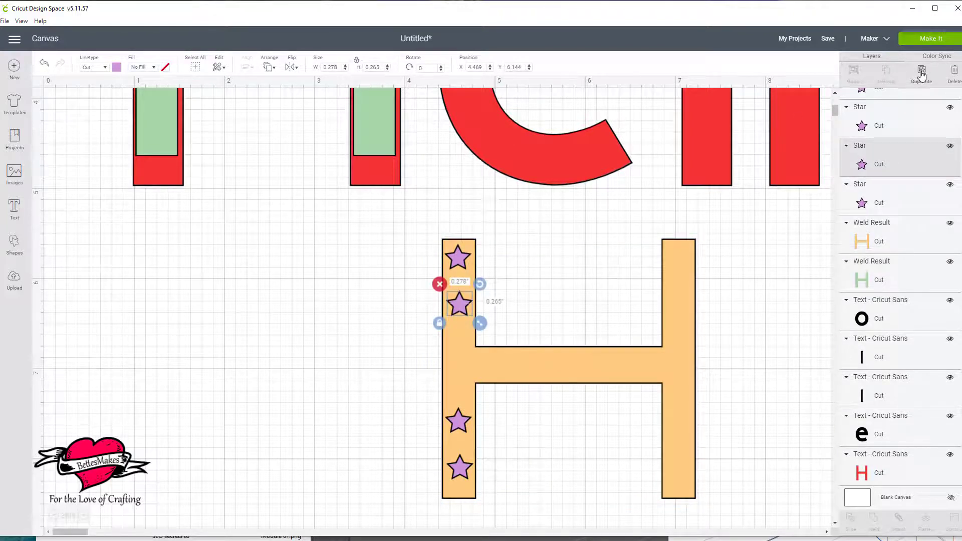
pyautogui.moveTo(506, 353); pyautogui.dragTo(455, 367)
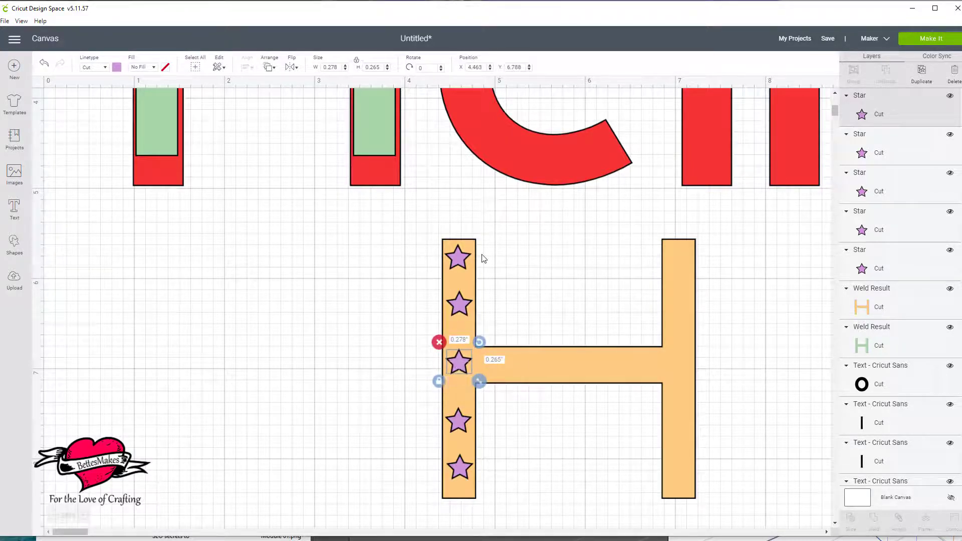
# Step: Left-align all five stars on the H's left leg and center the column in the leg at about X 4.46, Y 5.63
pyautogui.click(456, 257)
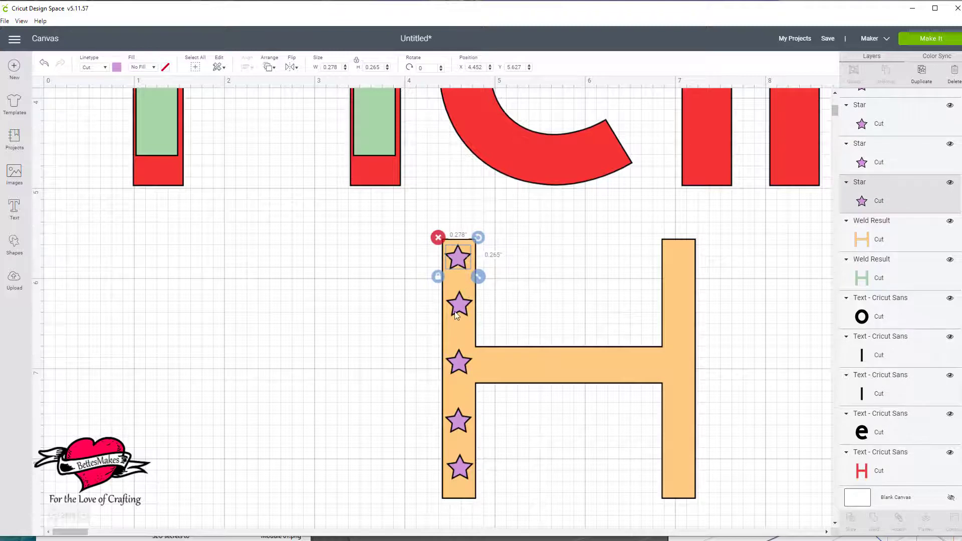
pyautogui.keyDown('shift'); pyautogui.click(458, 309); pyautogui.keyUp('shift')
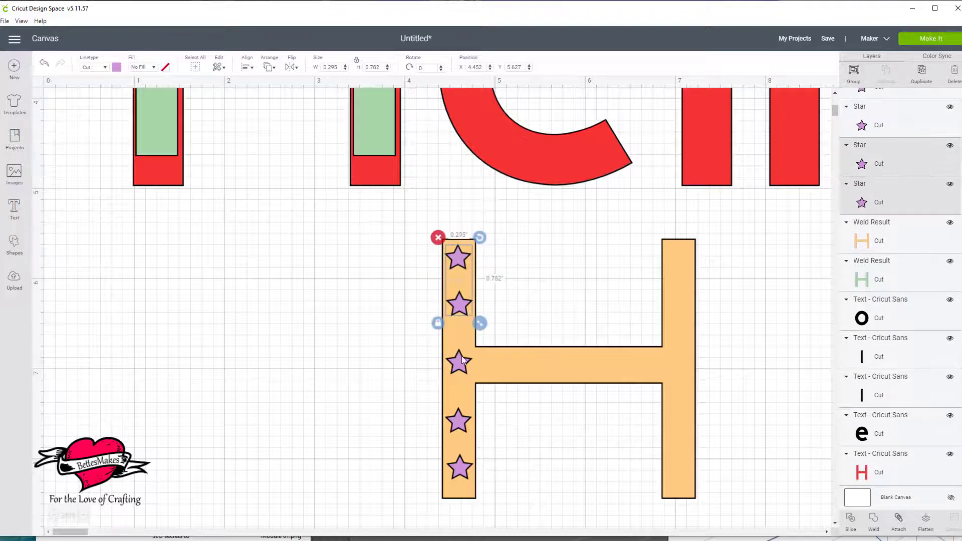
pyautogui.keyDown('shift'); pyautogui.click(462, 356); pyautogui.keyUp('shift')
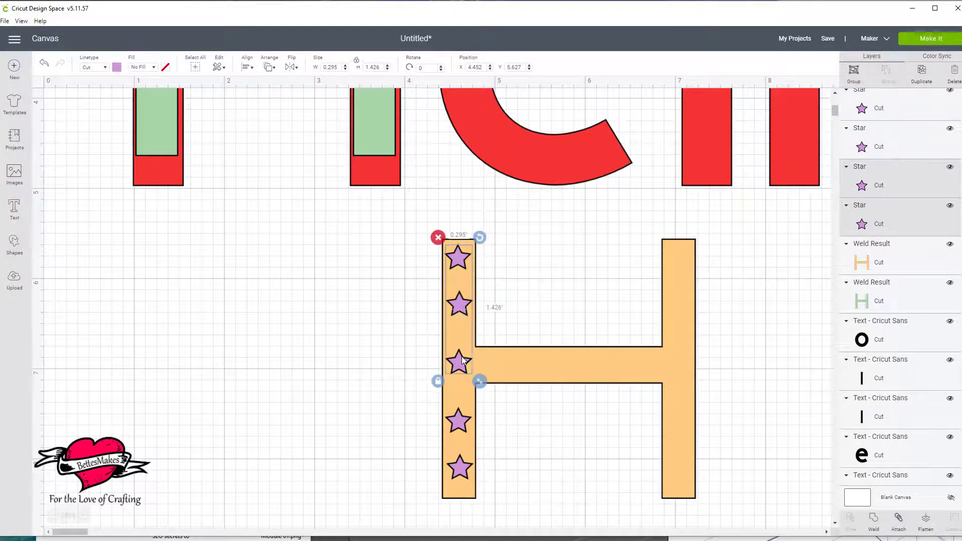
pyautogui.keyDown('shift'); pyautogui.click(461, 422); pyautogui.keyUp('shift')
pyautogui.keyDown('shift'); pyautogui.click(461, 466); pyautogui.keyUp('shift')
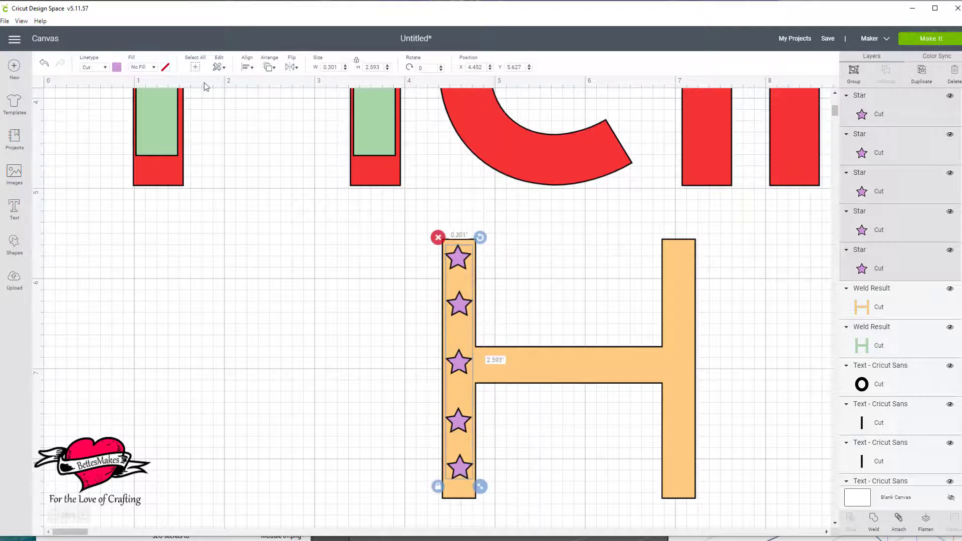
pyautogui.click(245, 69)
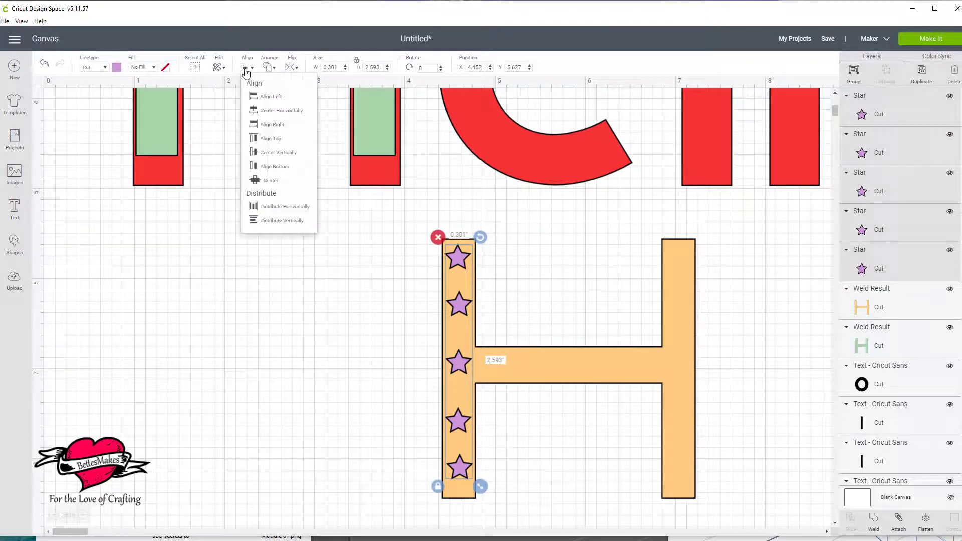
pyautogui.click(279, 98)
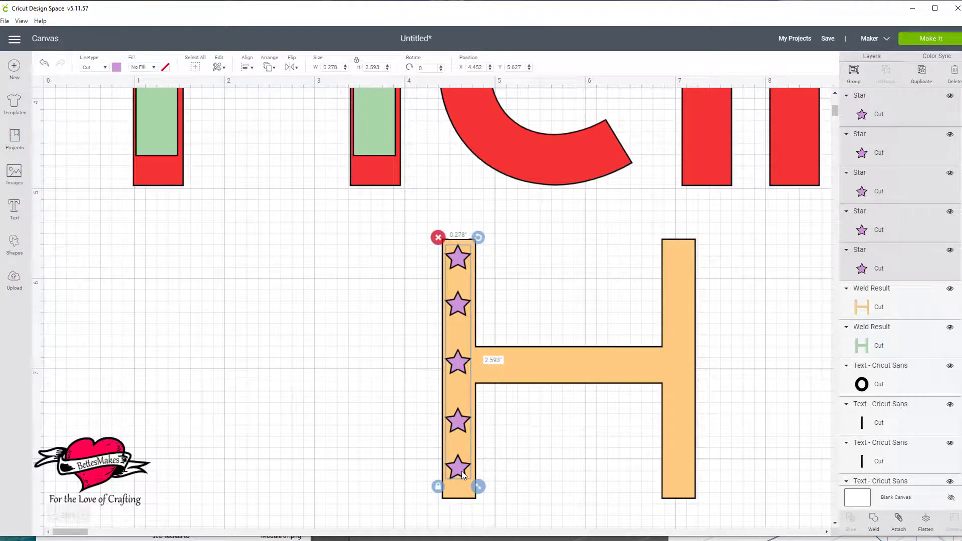
pyautogui.moveTo(461, 471); pyautogui.dragTo(463, 471)
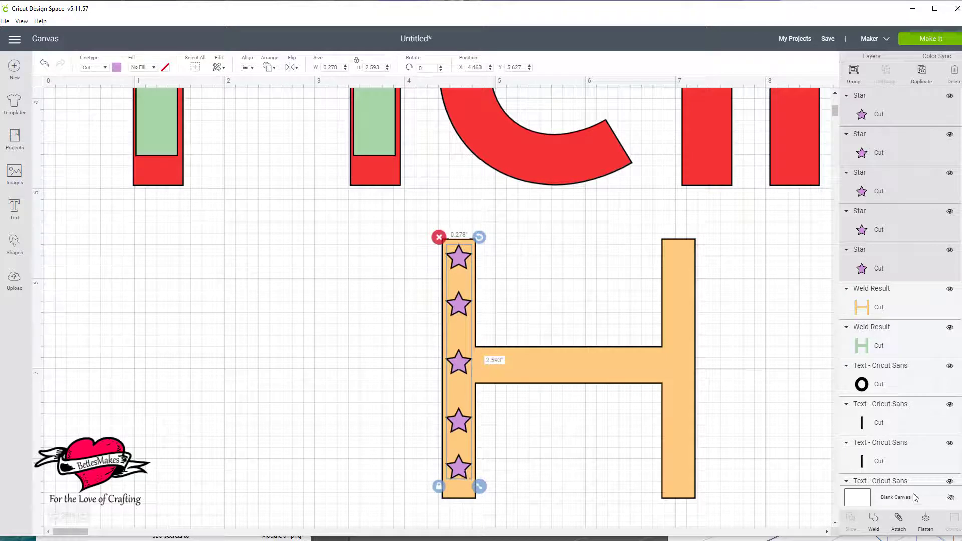
# Step: Group and weld the five stars into one shape, and place a duplicate on the H's right leg at about X 6.90, Y 5.63
pyautogui.click(854, 74)
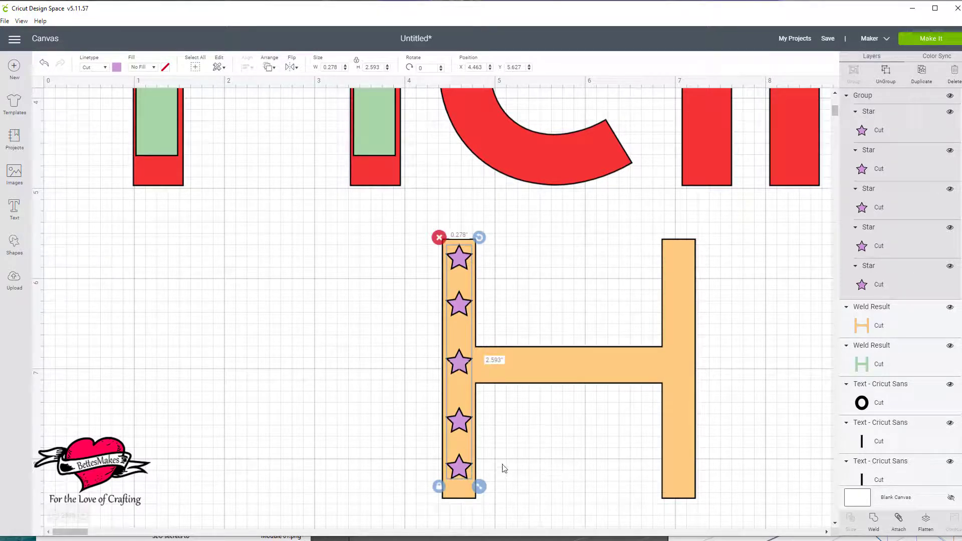
pyautogui.click(874, 522)
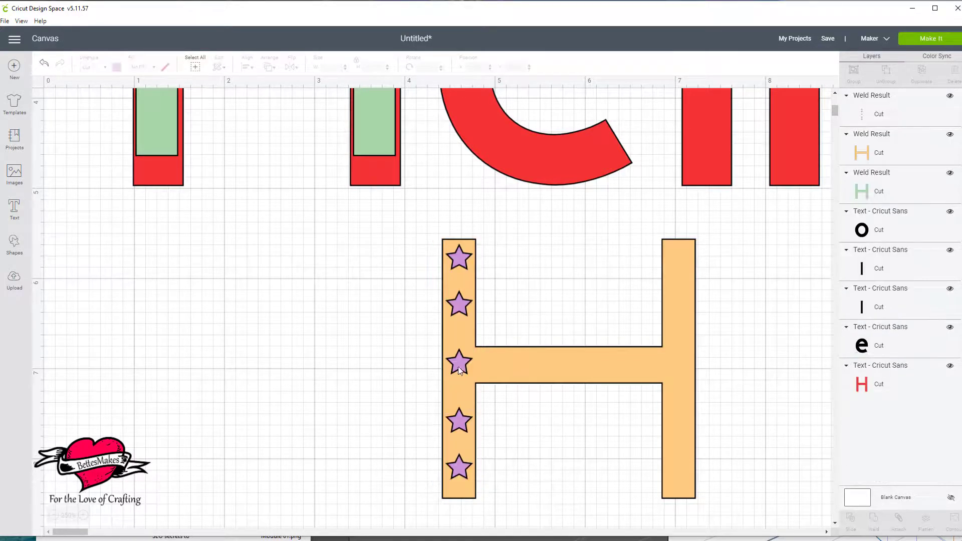
pyautogui.click(462, 362)
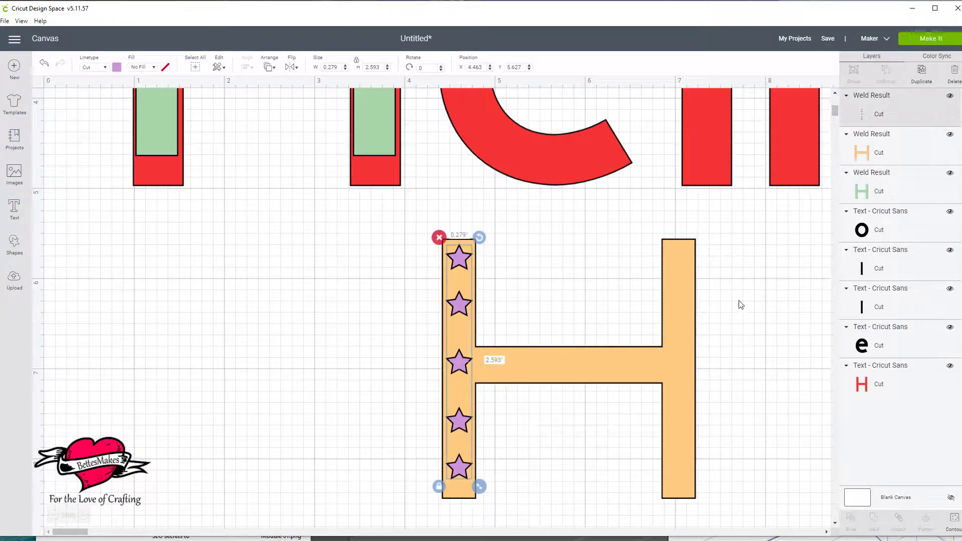
pyautogui.click(924, 74)
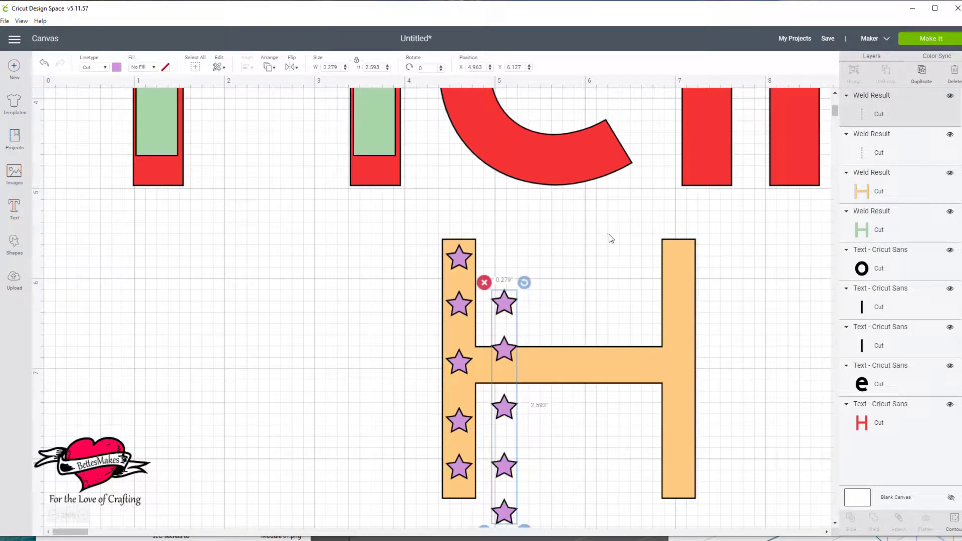
pyautogui.moveTo(512, 474); pyautogui.dragTo(675, 419)
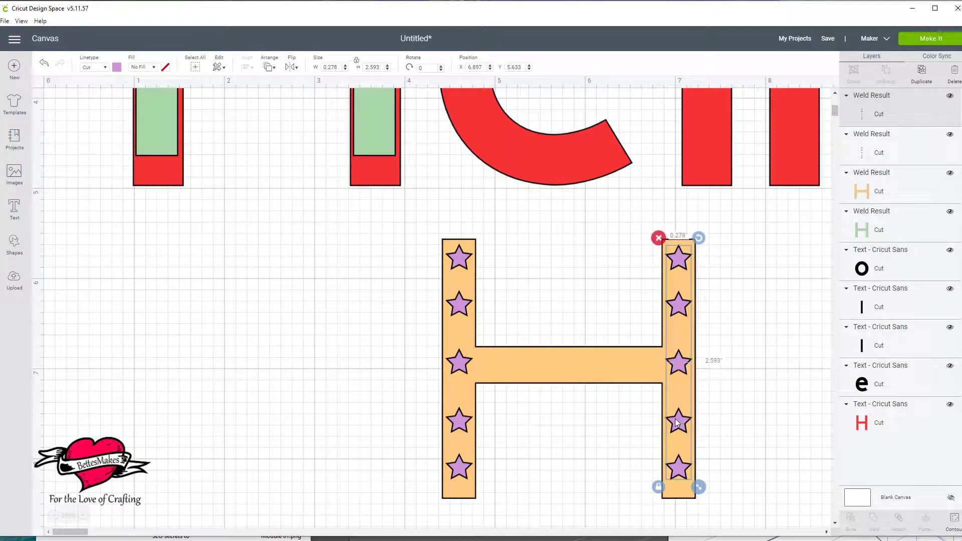
# Step: Align the tops of the two welded star columns on the H's legs
pyautogui.keyDown('shift'); pyautogui.click(456, 258); pyautogui.keyUp('shift')
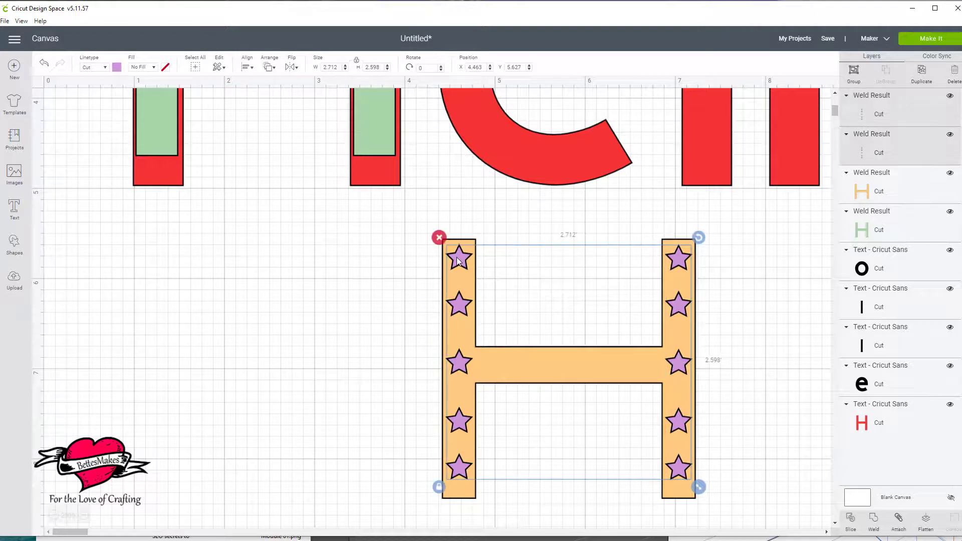
pyautogui.click(248, 67)
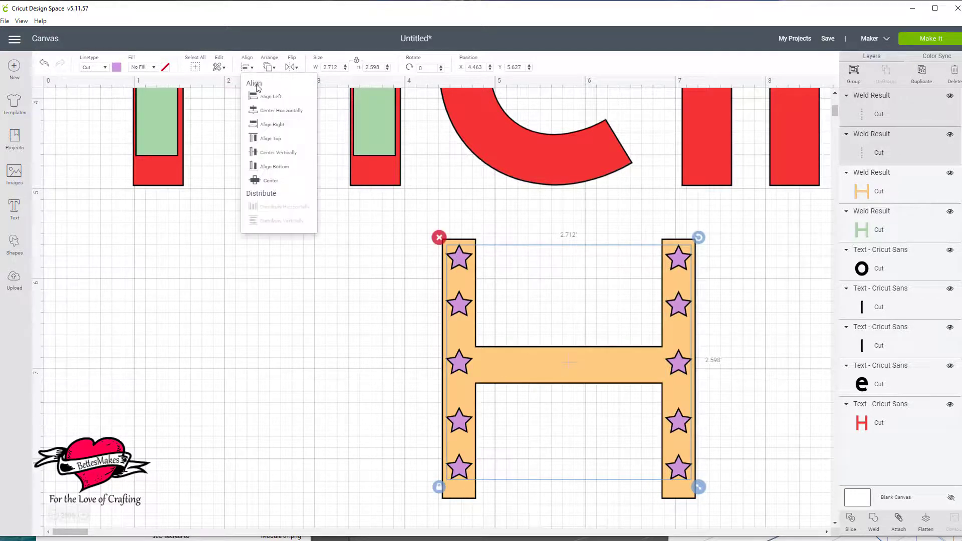
pyautogui.click(269, 139)
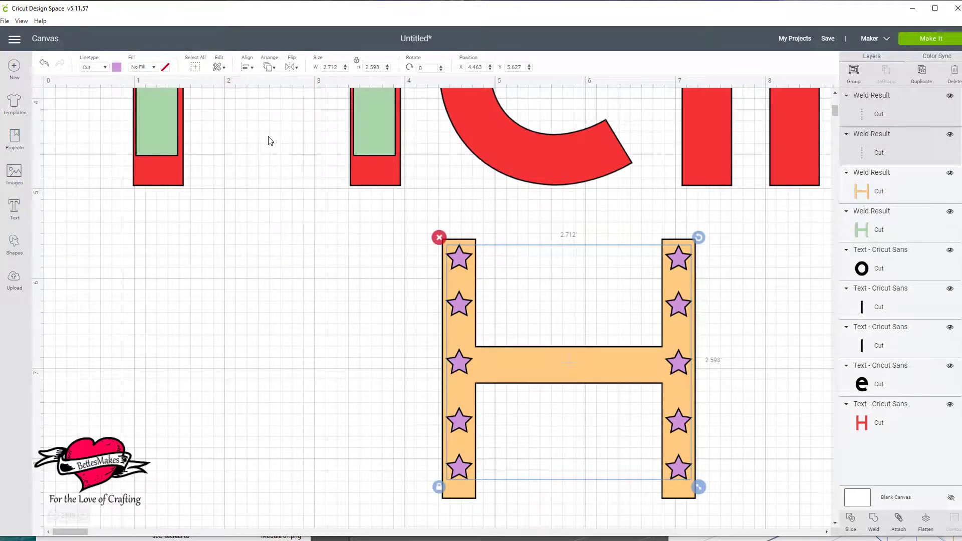
pyautogui.click(740, 393)
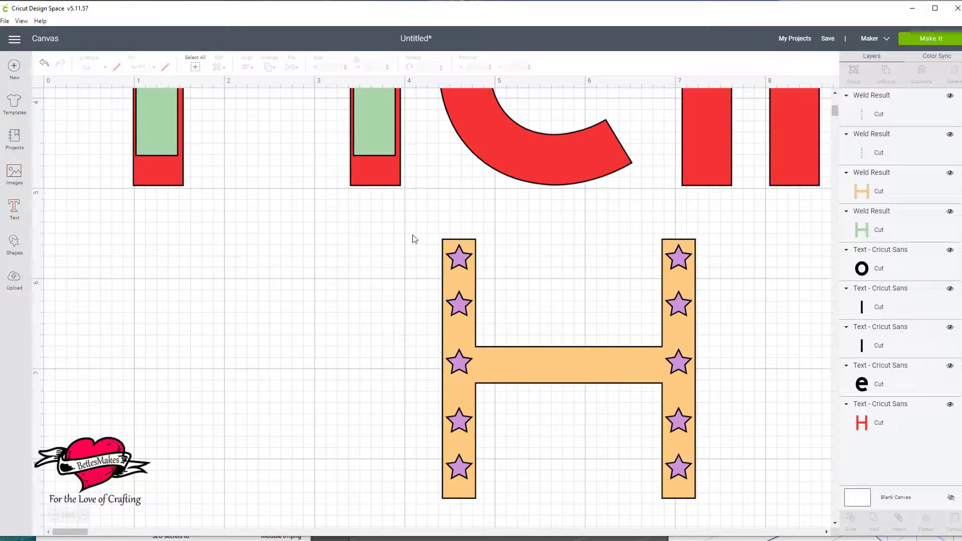
# Step: Slice the left star column out of the orange H and move the purple and orange cutouts beside it, at about X 2.45 and X 3.14
pyautogui.moveTo(395, 220); pyautogui.dragTo(495, 327)
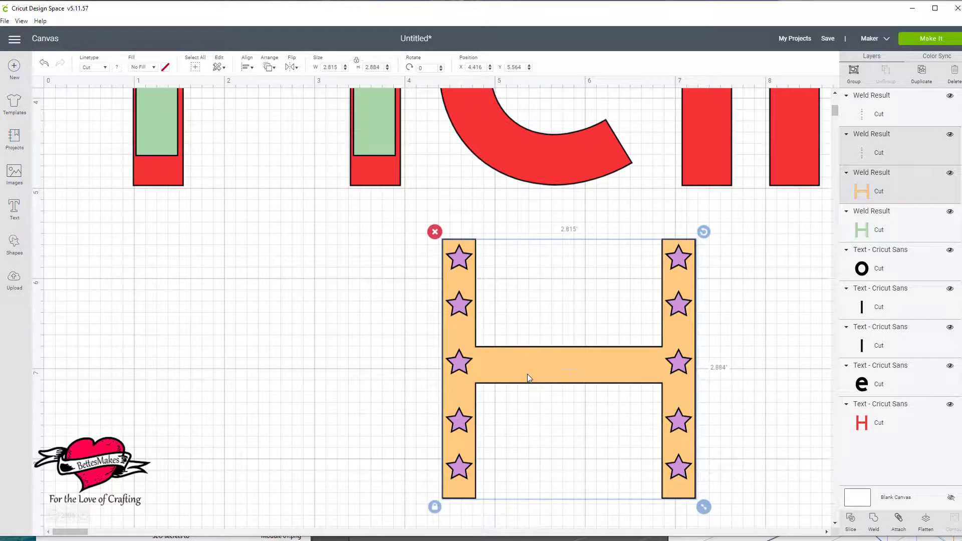
pyautogui.click(851, 520)
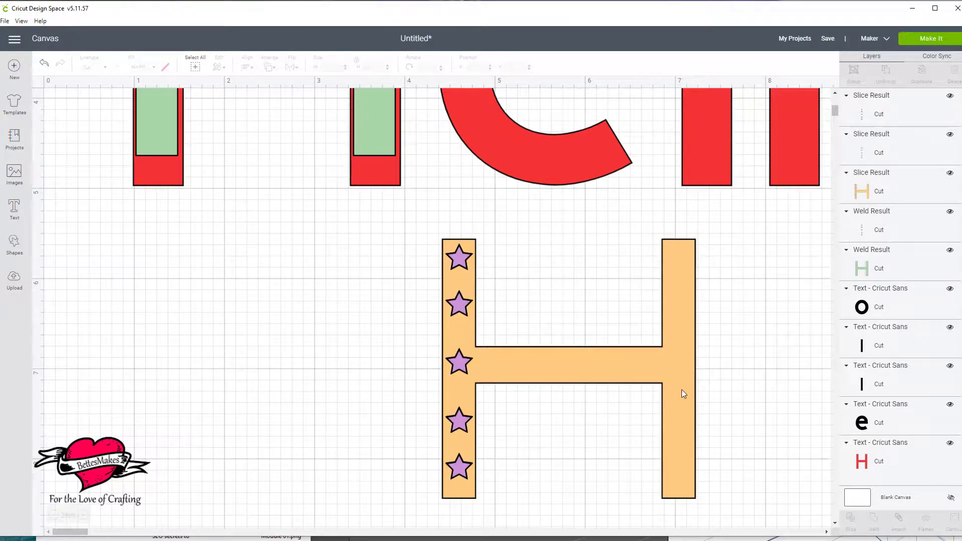
pyautogui.click(455, 361)
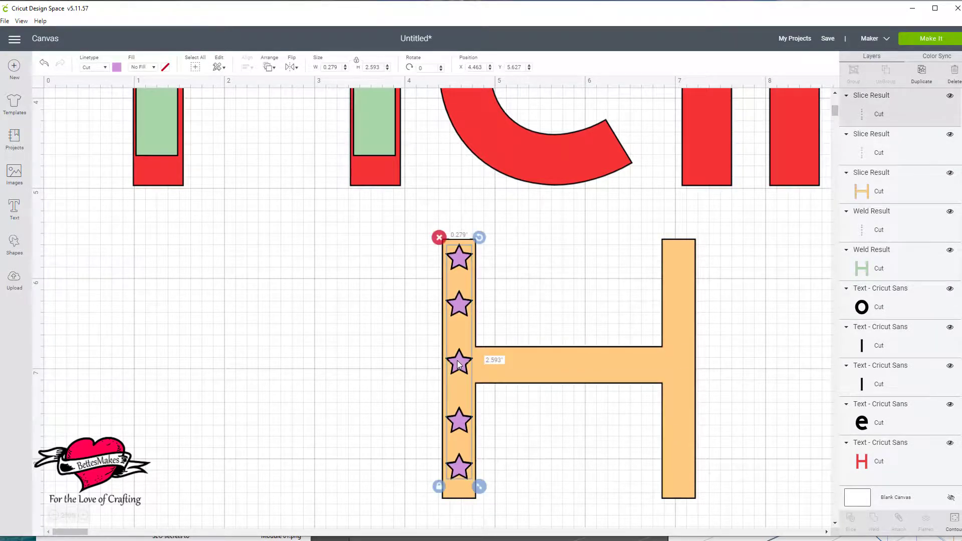
pyautogui.moveTo(458, 360); pyautogui.dragTo(274, 362)
pyautogui.click(459, 366)
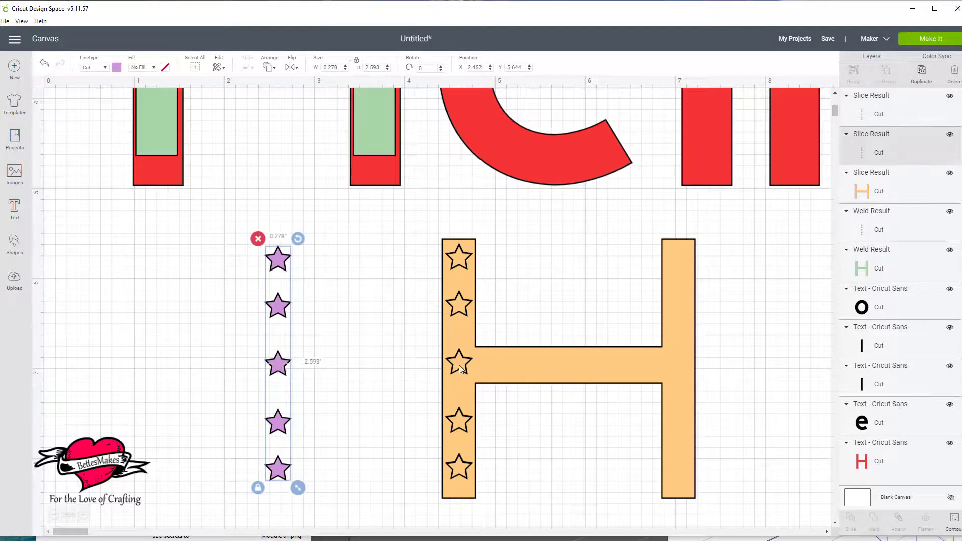
pyautogui.moveTo(459, 366); pyautogui.dragTo(339, 367)
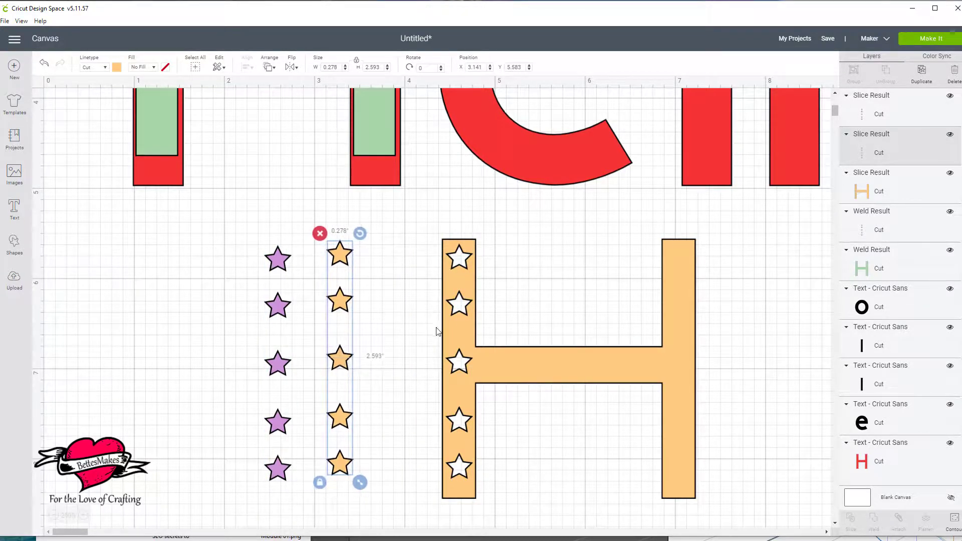
# Step: Send the sliced orange H to the back, behind the right leg's star column
pyautogui.click(456, 335)
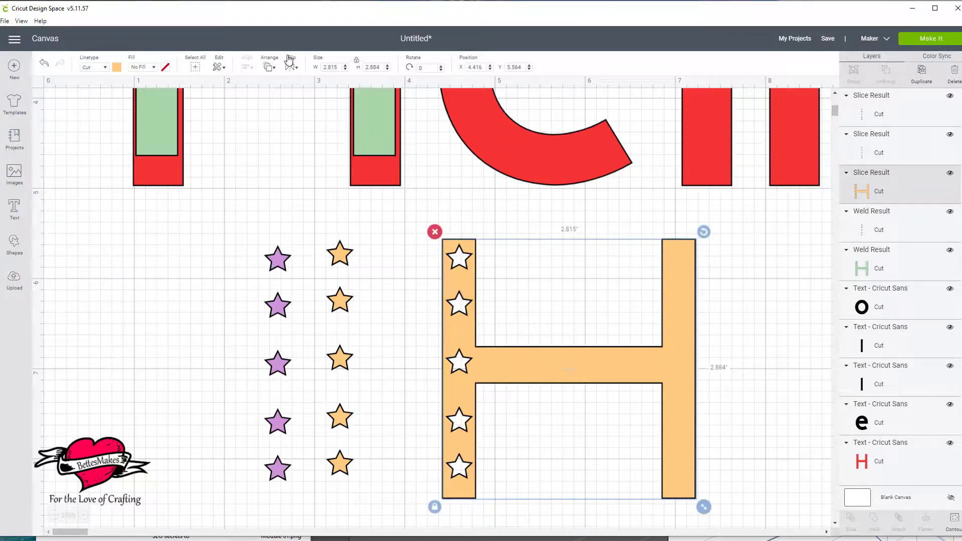
pyautogui.click(268, 68)
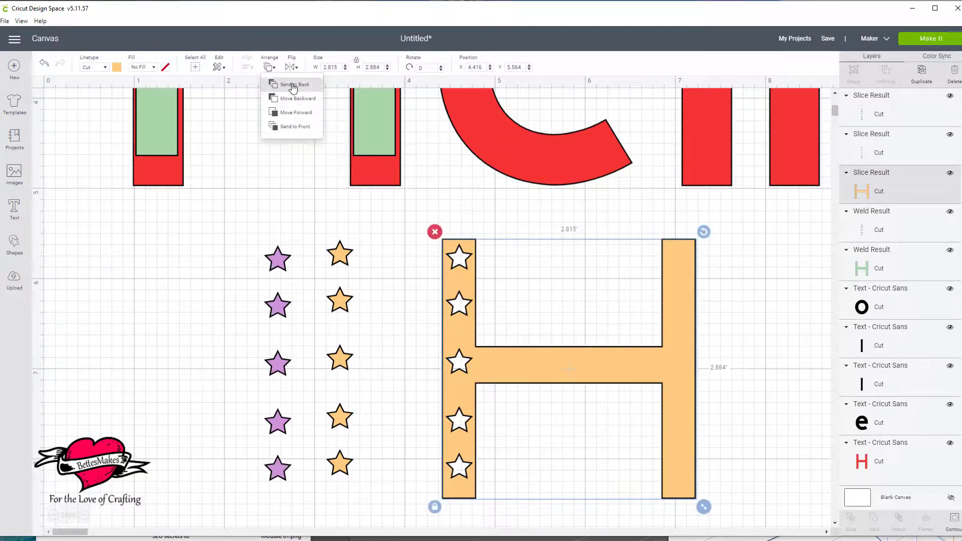
pyautogui.click(295, 85)
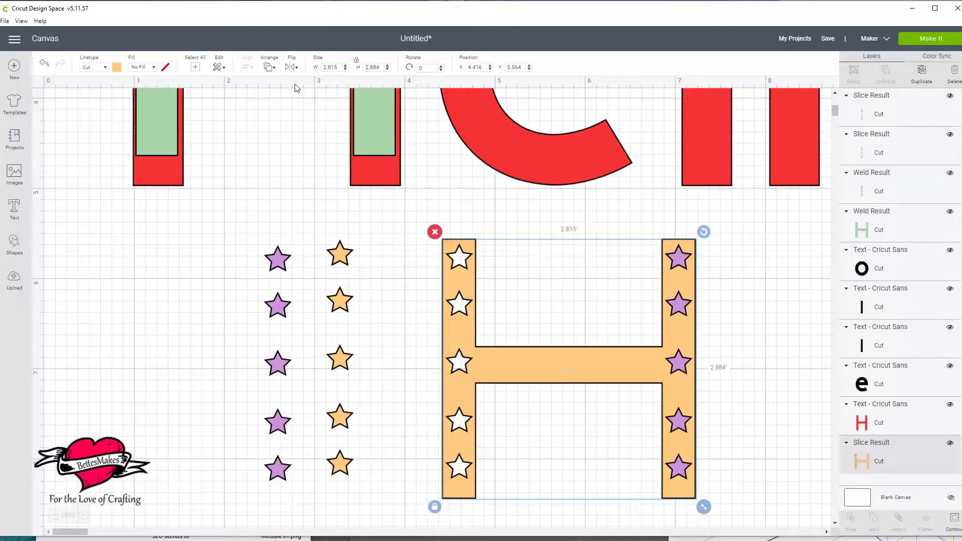
pyautogui.click(745, 299)
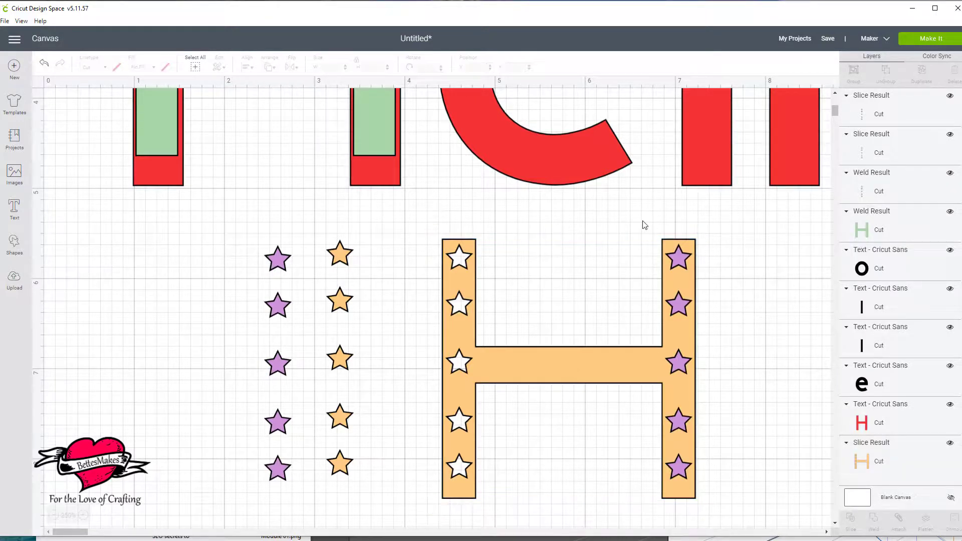
# Step: Slice the right star column out of the orange H and move the purple and orange cutouts beside it, at about X 7.64 and X 8.14
pyautogui.moveTo(644, 221); pyautogui.dragTo(737, 322)
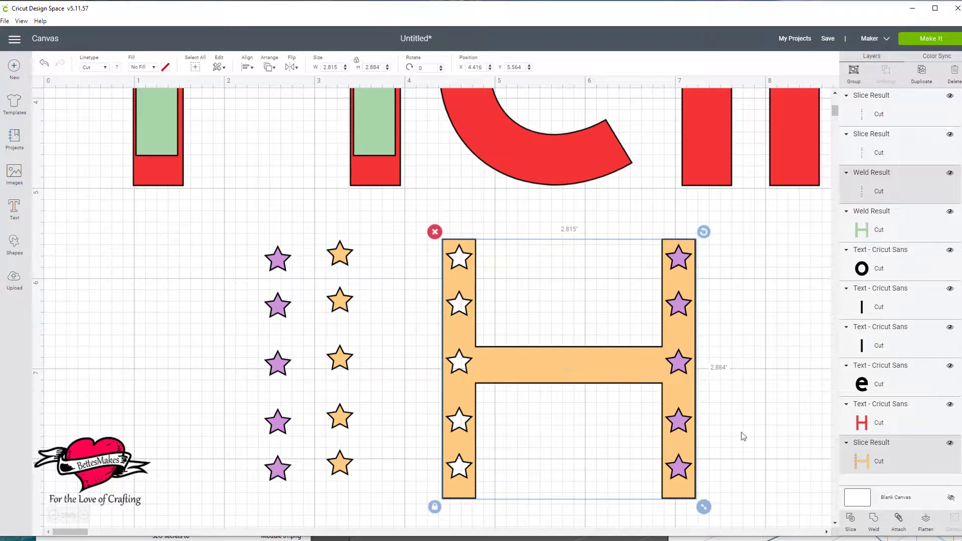
pyautogui.click(851, 519)
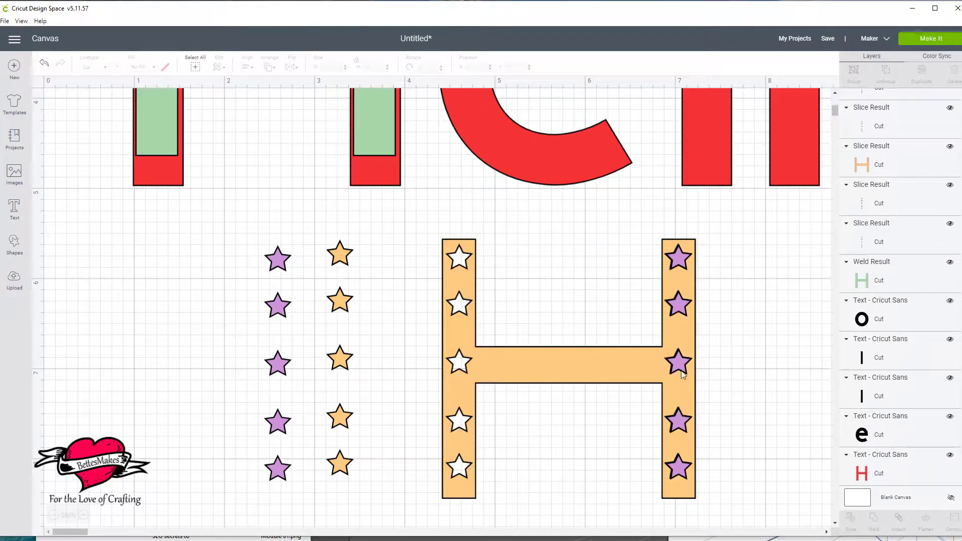
pyautogui.moveTo(682, 363); pyautogui.dragTo(750, 350)
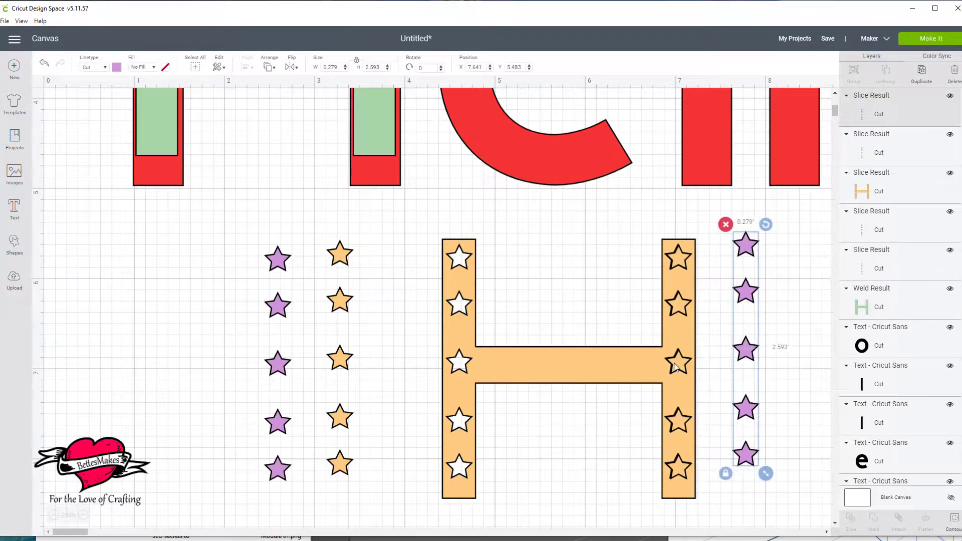
pyautogui.moveTo(676, 367); pyautogui.dragTo(788, 360)
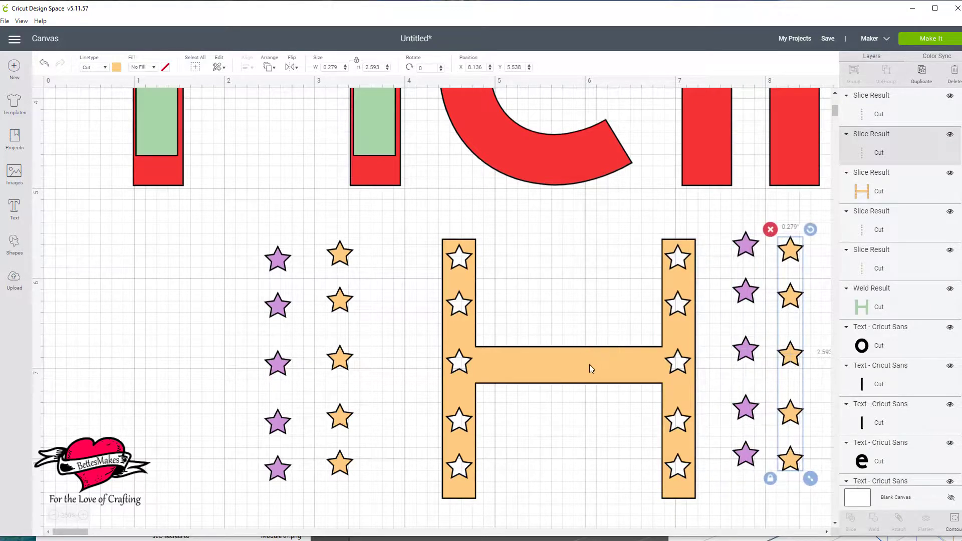
# Step: Move the orange H with the star cutouts onto the green H, at about X 1.028 and Y 1.548
pyautogui.scroll(3, 583, 410)
pyautogui.moveTo(603, 472); pyautogui.dragTo(296, 266)
pyautogui.scroll(5, 440, 419)
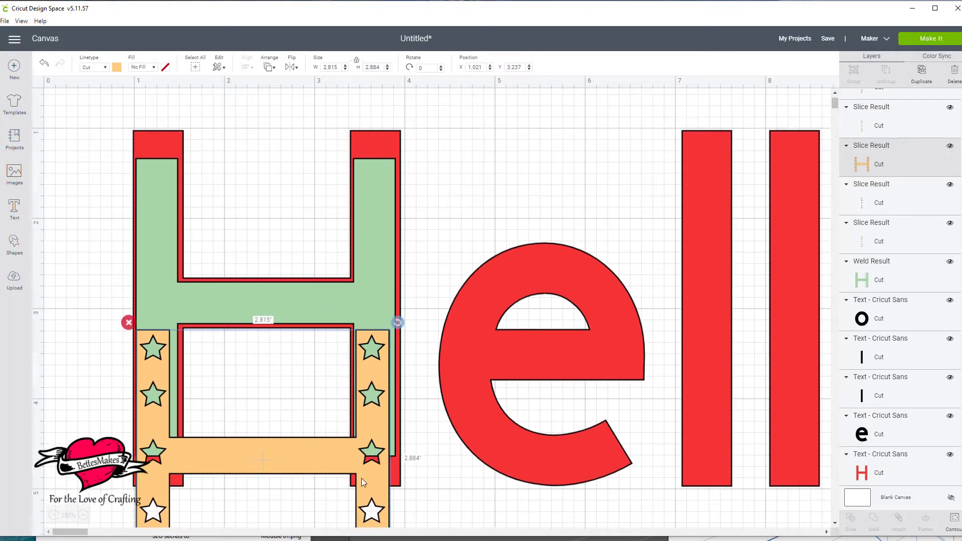
pyautogui.moveTo(323, 459); pyautogui.dragTo(325, 306)
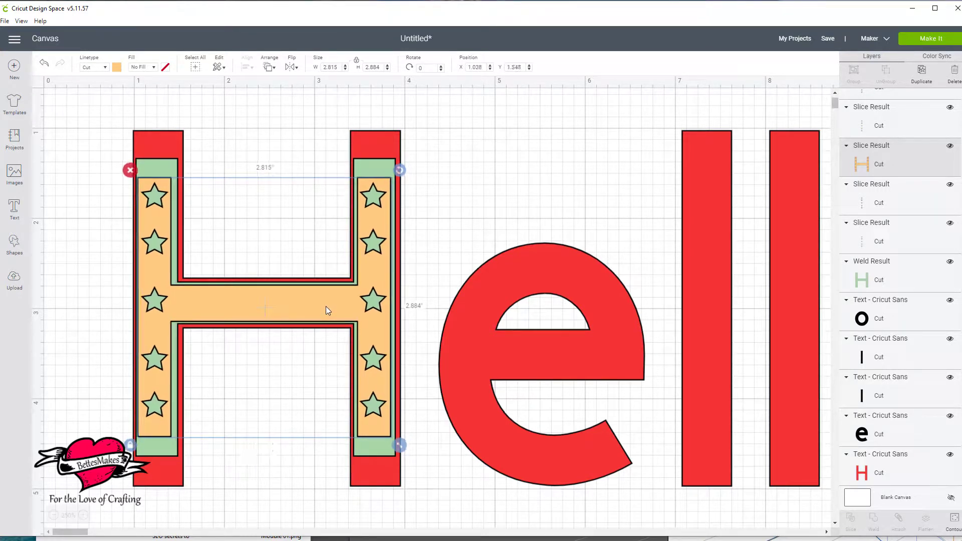
pyautogui.click(498, 203)
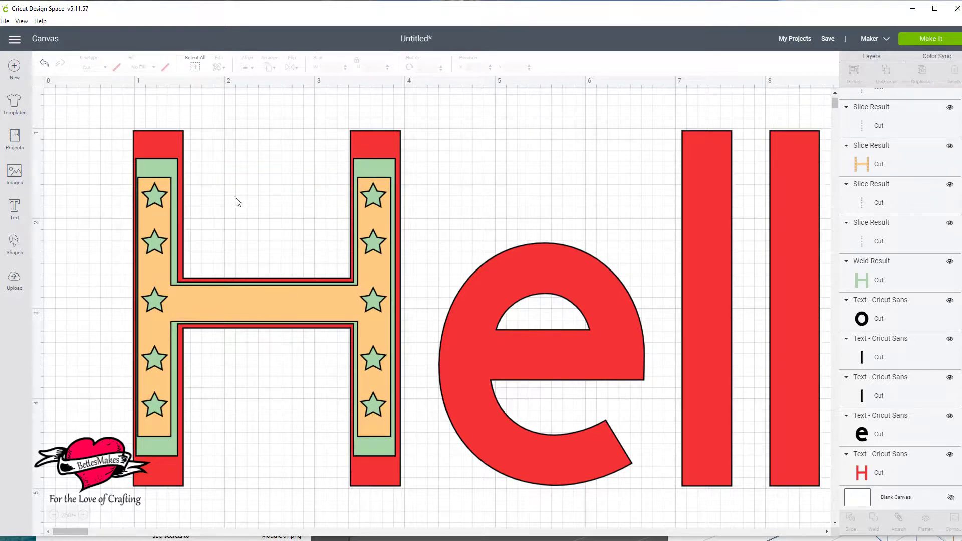
# Step: Delete all four leftover purple and orange star columns below the lettering
pyautogui.scroll(-5, 588, 365)
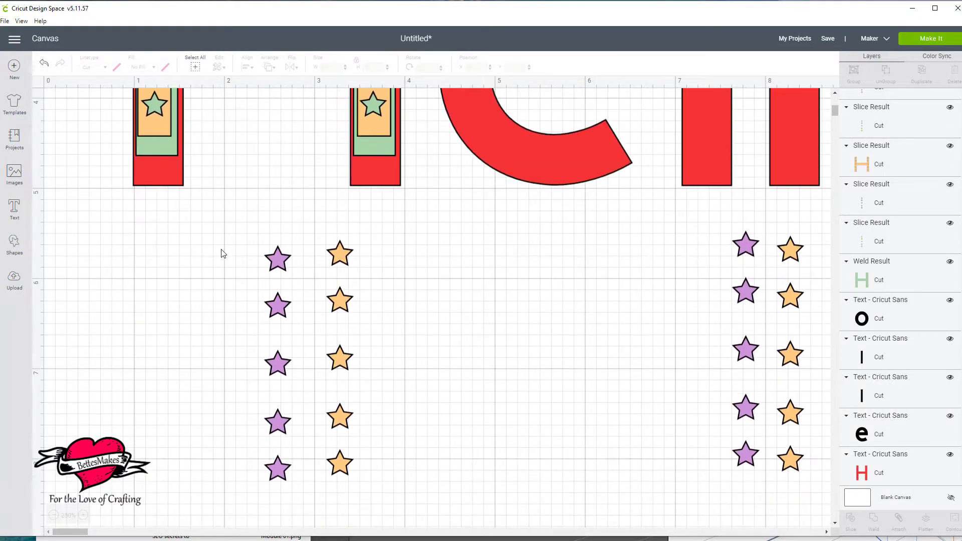
pyautogui.moveTo(222, 249); pyautogui.dragTo(813, 441)
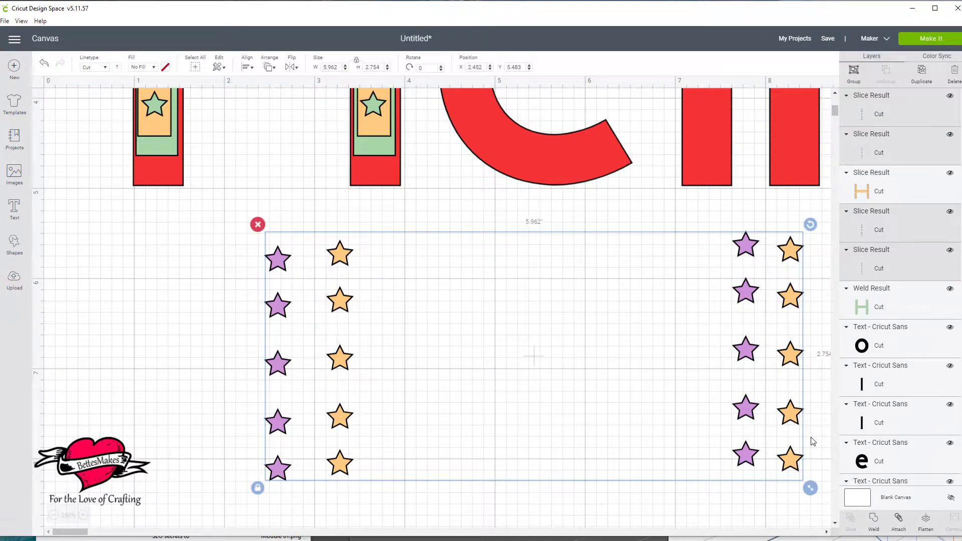
pyautogui.press('Delete')
# Step: Examine the layered H up close and within the whole lettering at 100% zoom
pyautogui.scroll(5, 458, 355)
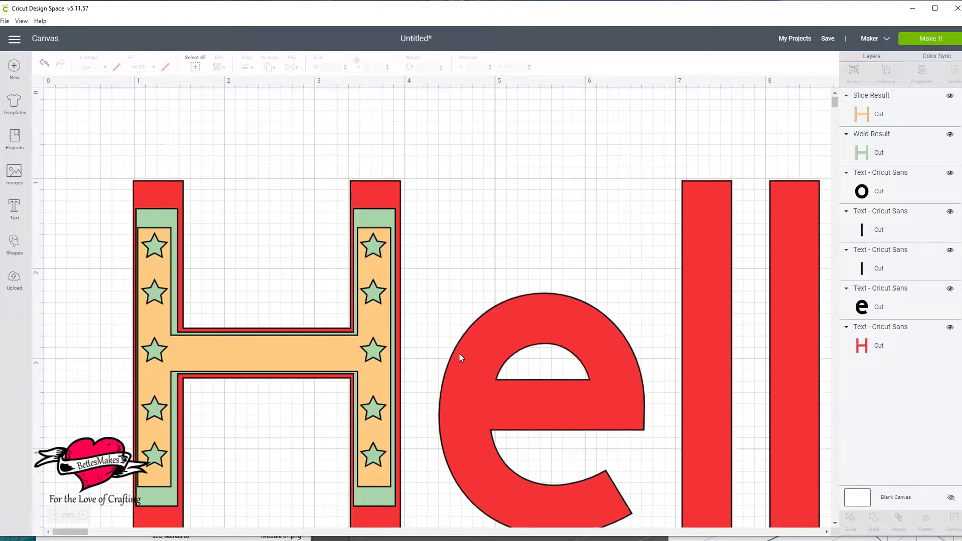
pyautogui.scroll(-2, 519, 192)
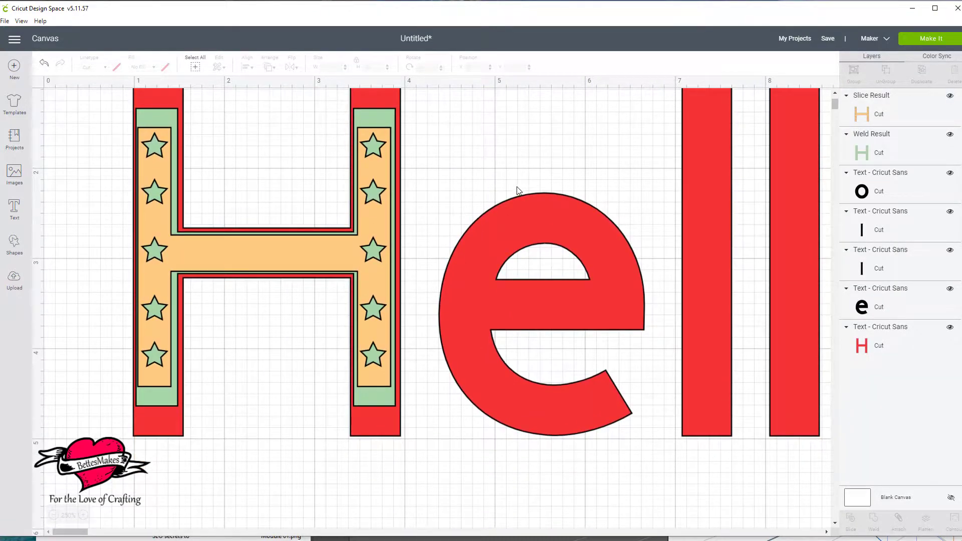
pyautogui.scroll(1, 519, 192)
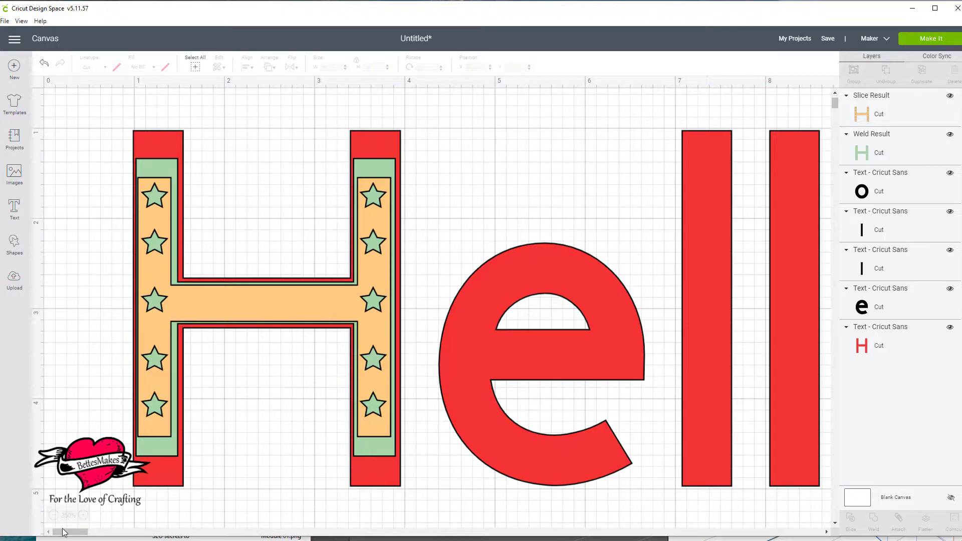
pyautogui.click(54, 516)
pyautogui.click(54, 517)
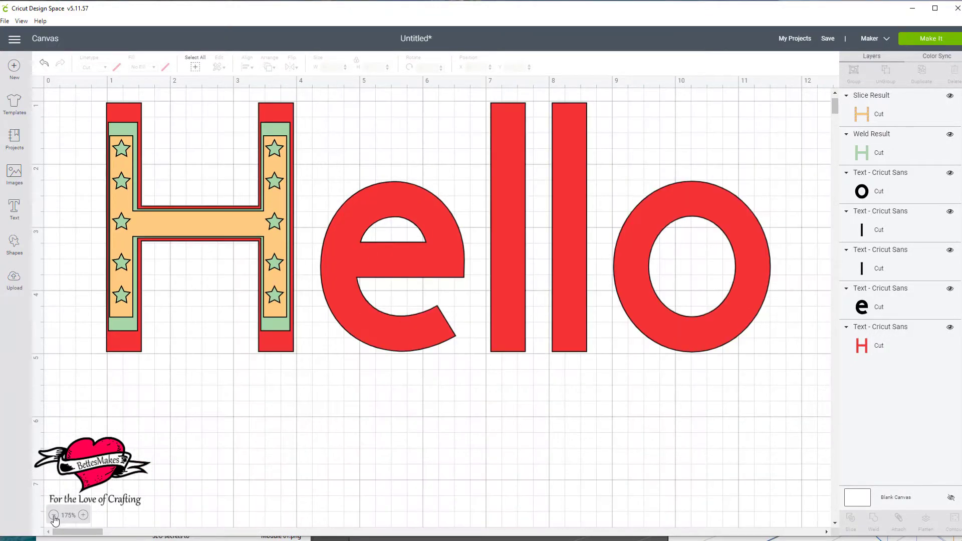
pyautogui.click(54, 516)
pyautogui.click(54, 516)
pyautogui.click(53, 517)
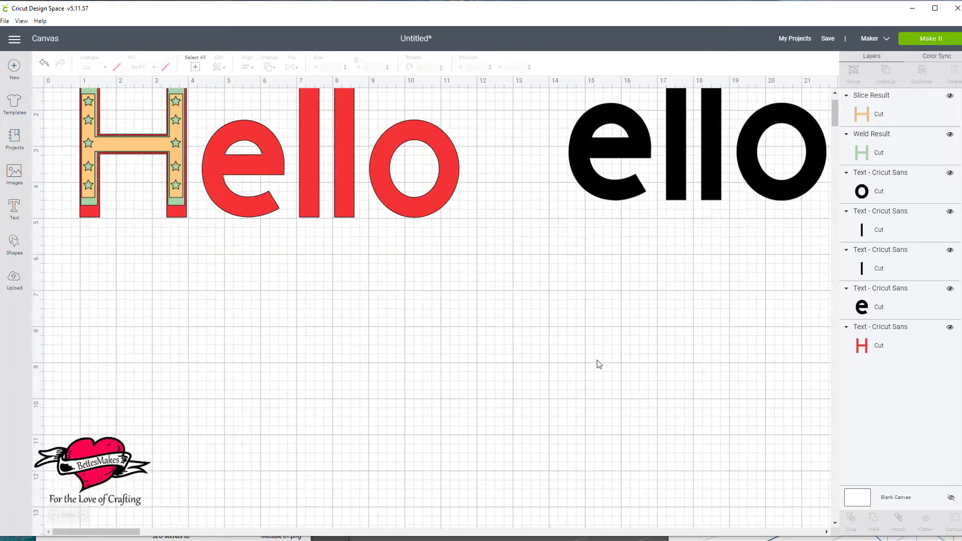
pyautogui.scroll(2, 578, 387)
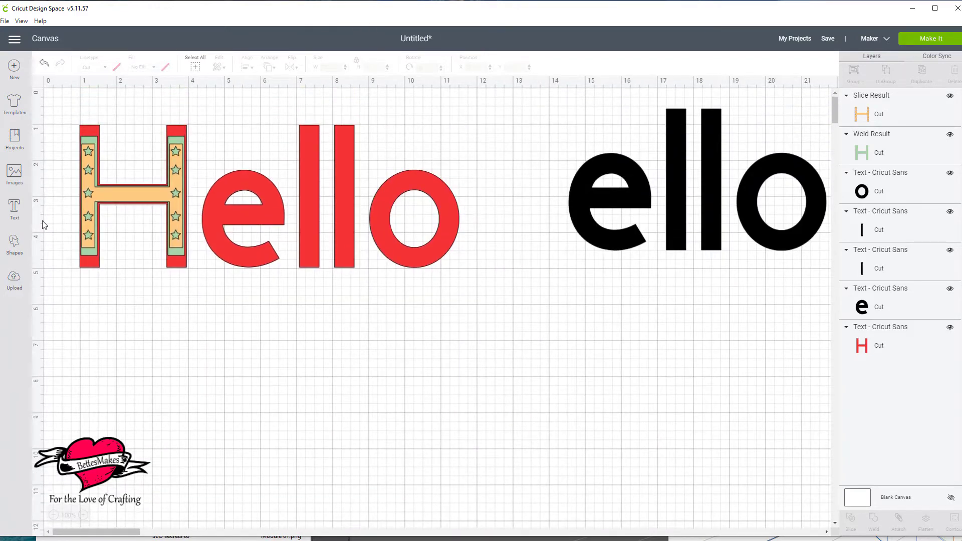